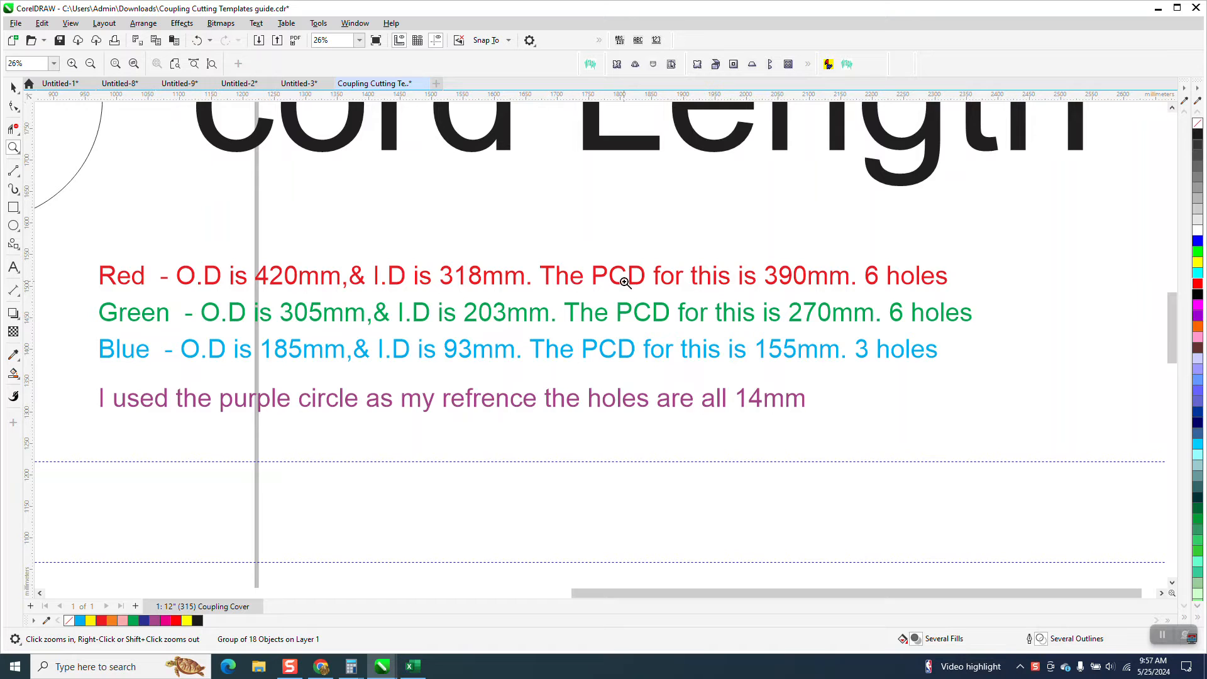
Review the coupling size notes and the existing ring template drawings on the page
{"action": "scroll", "coordinate": [624, 282], "scroll_direction": "down", "scroll_amount": 5}
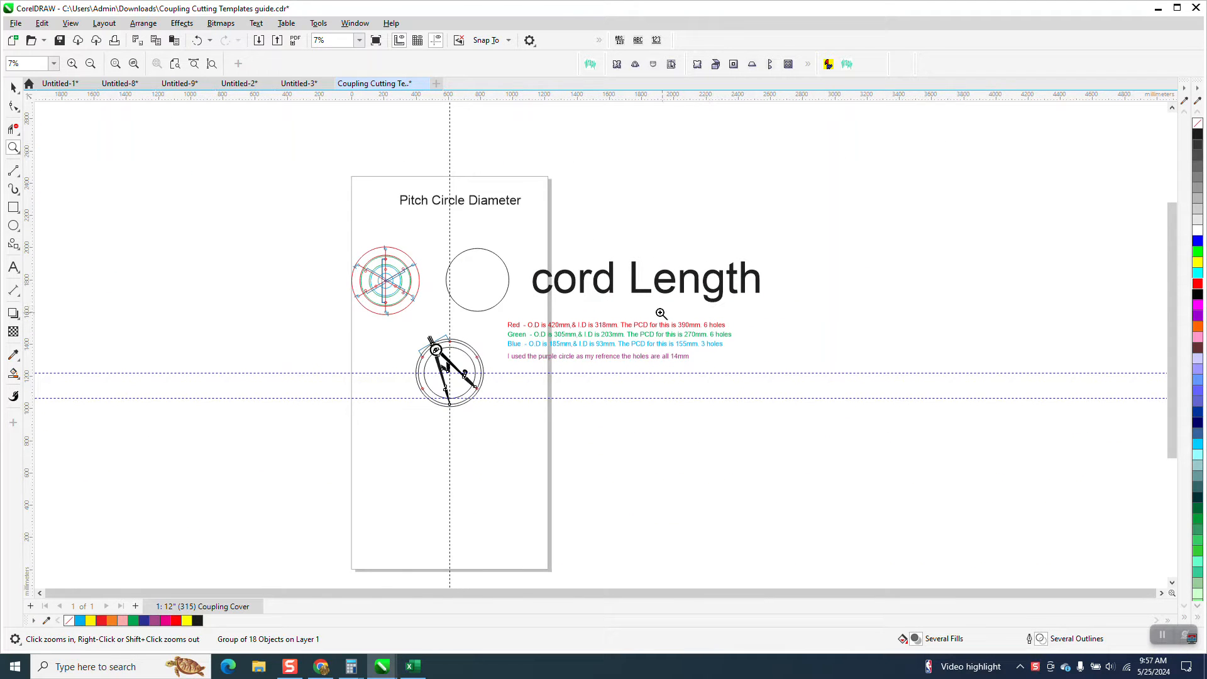
{"action": "left_click_drag", "start_coordinate": [566, 271], "coordinate": [817, 314]}
{"action": "scroll", "coordinate": [710, 372], "scroll_direction": "down", "scroll_amount": 3}
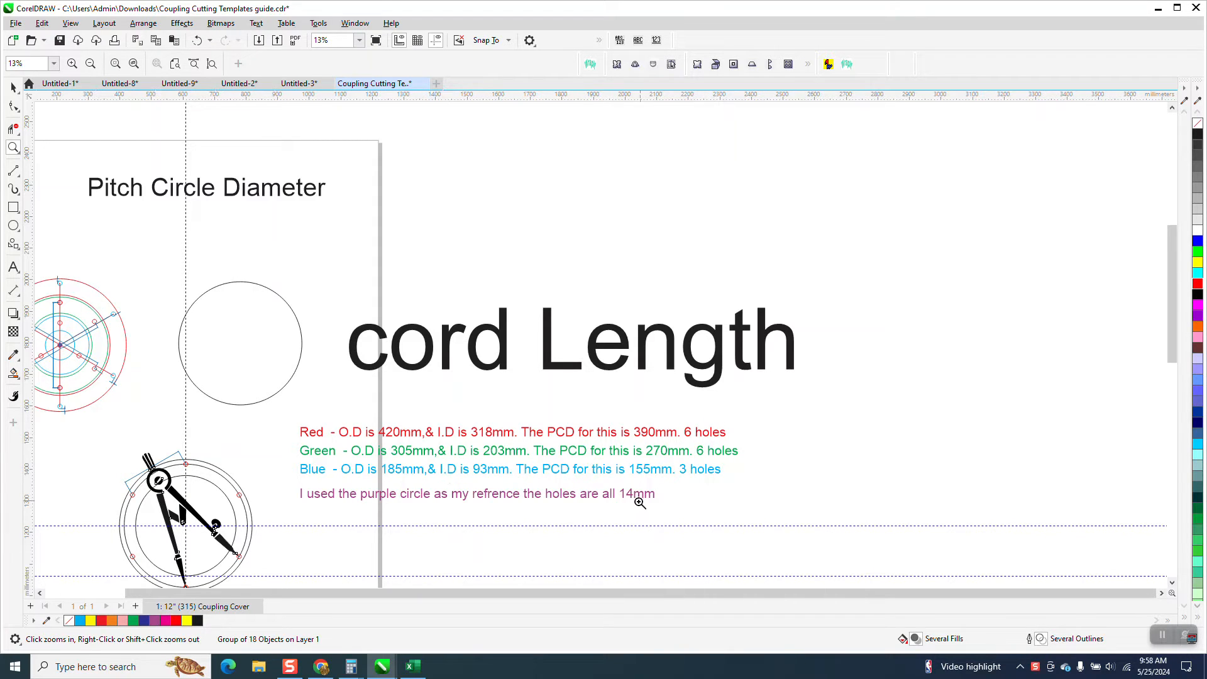
{"action": "scroll", "coordinate": [632, 498], "scroll_direction": "down", "scroll_amount": 2}
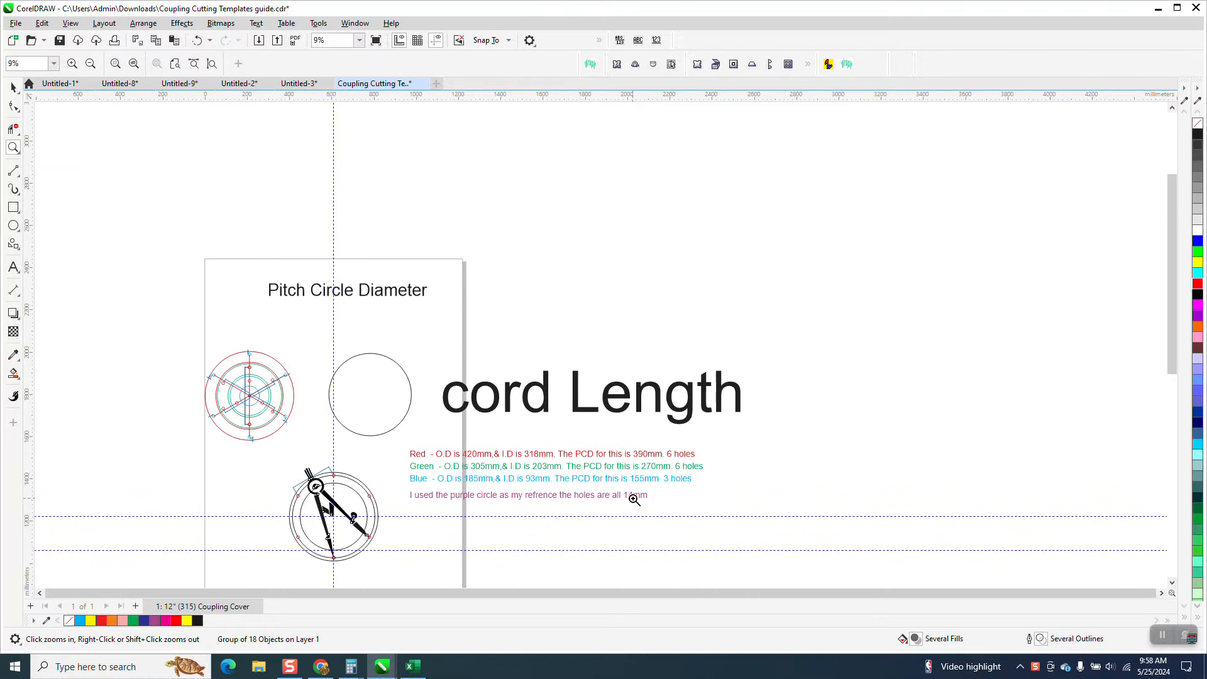
{"action": "left_click_drag", "start_coordinate": [275, 477], "coordinate": [405, 547]}
{"action": "scroll", "coordinate": [385, 492], "scroll_direction": "down", "scroll_amount": 5}
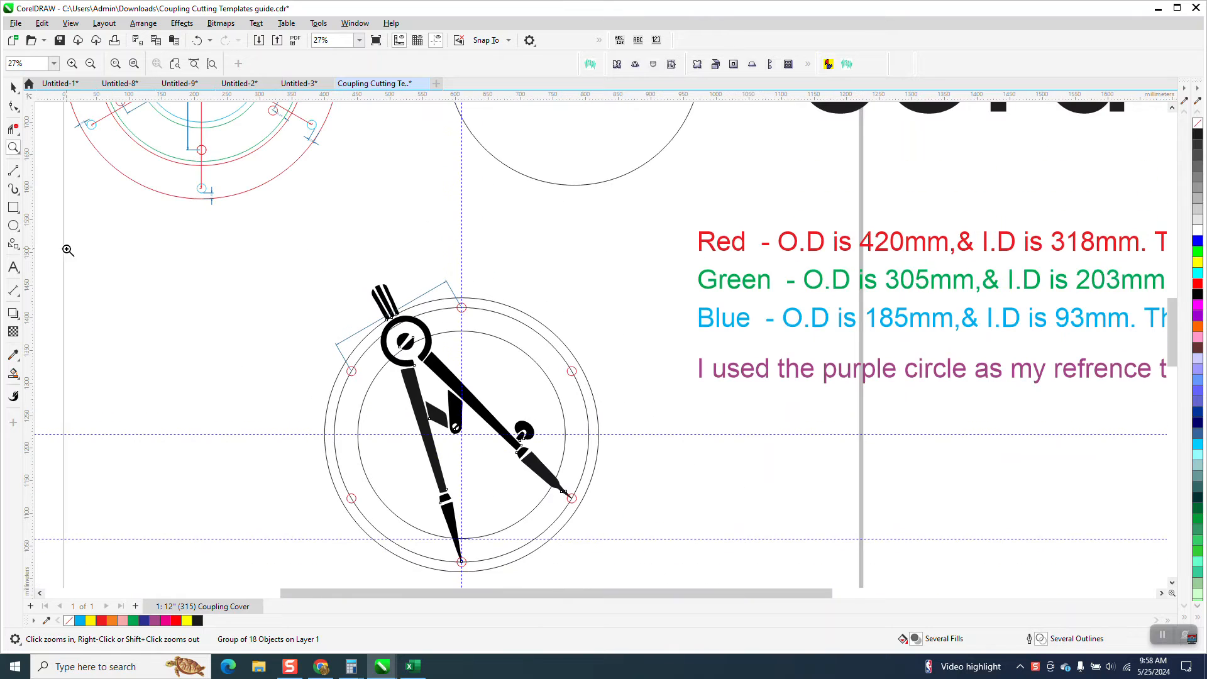
Inspect the compass spanning two adjacent bolt holes and the chord length dimension beside it
{"action": "left_click", "coordinate": [14, 88]}
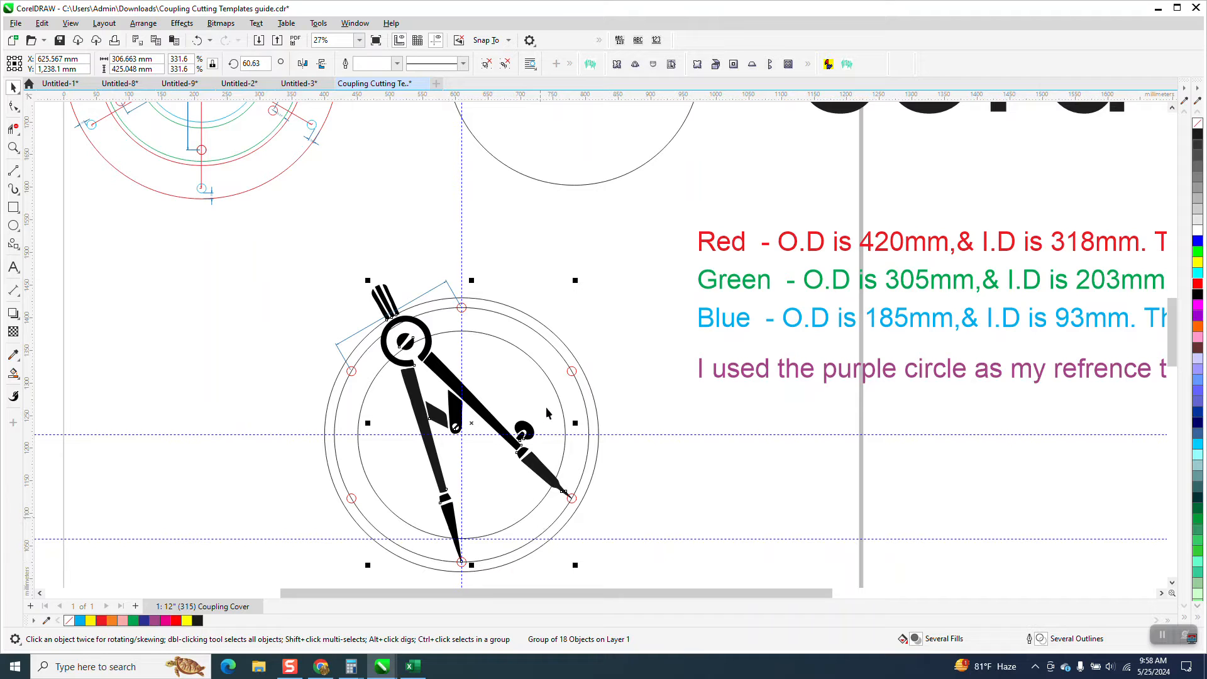
{"action": "left_click", "coordinate": [13, 148]}
{"action": "scroll", "coordinate": [666, 581], "scroll_direction": "down", "scroll_amount": 1}
{"action": "scroll", "coordinate": [688, 585], "scroll_direction": "up", "scroll_amount": 1}
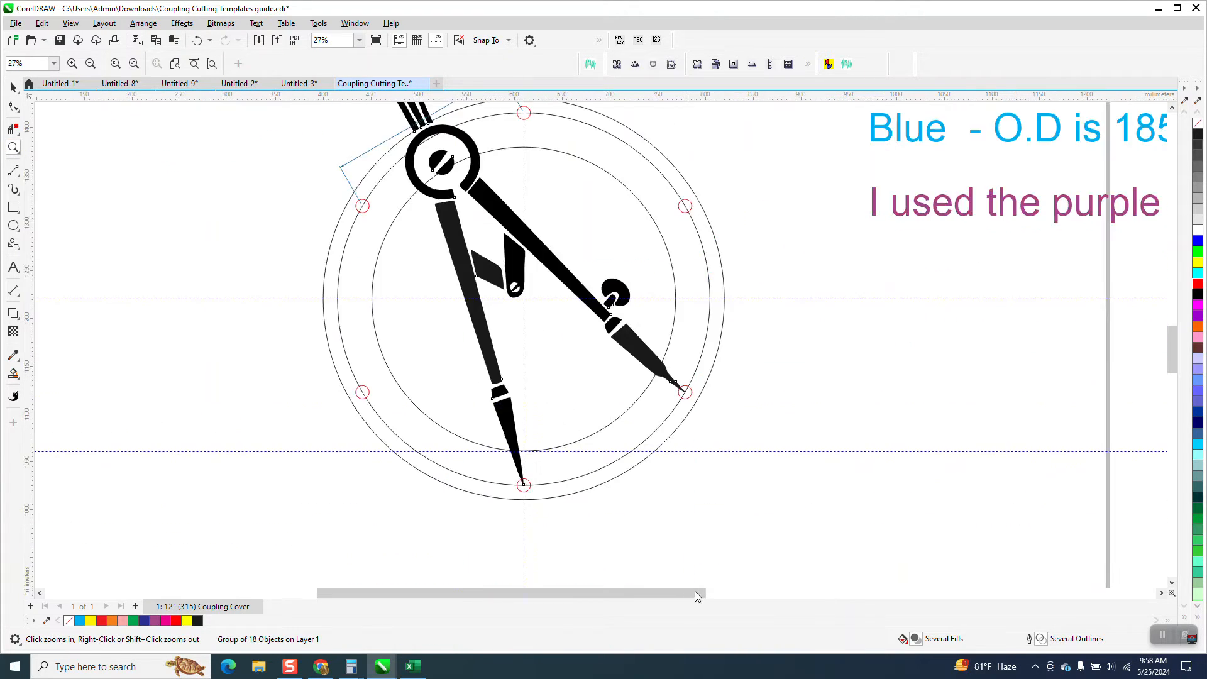
{"action": "left_click", "coordinate": [12, 88]}
{"action": "left_click", "coordinate": [577, 294]}
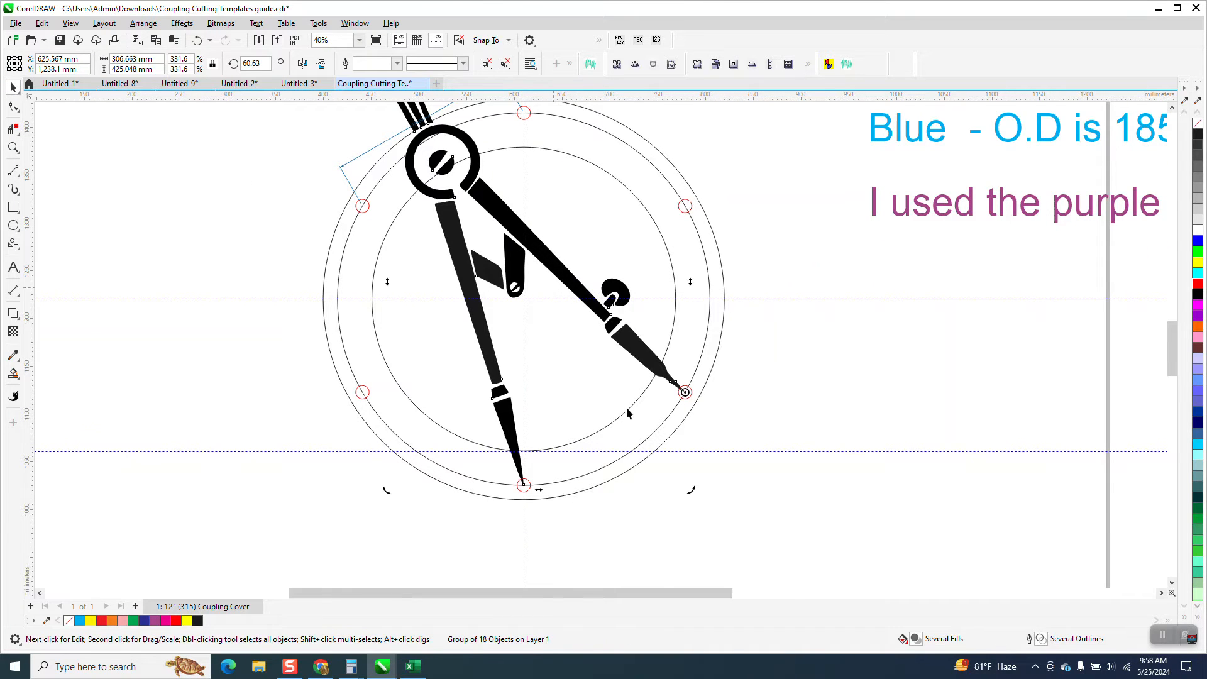
{"action": "scroll", "coordinate": [629, 408], "scroll_direction": "down", "scroll_amount": 1}
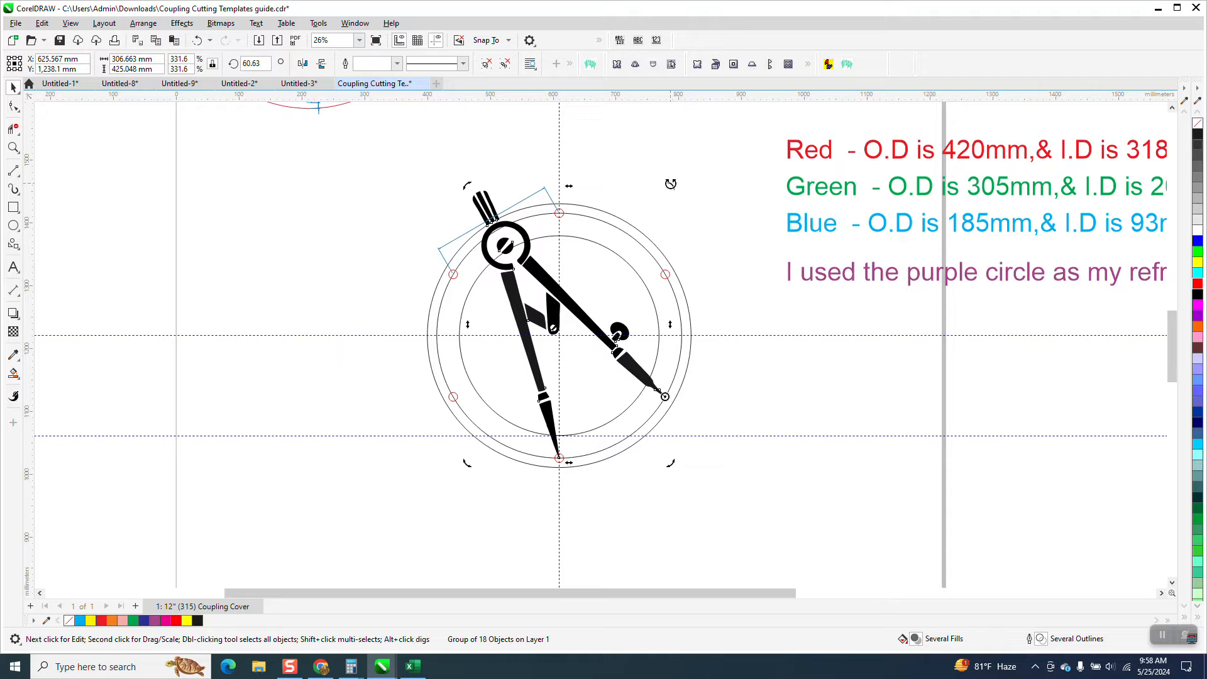
{"action": "left_click", "coordinate": [13, 147]}
{"action": "left_click_drag", "start_coordinate": [484, 213], "coordinate": [539, 249]}
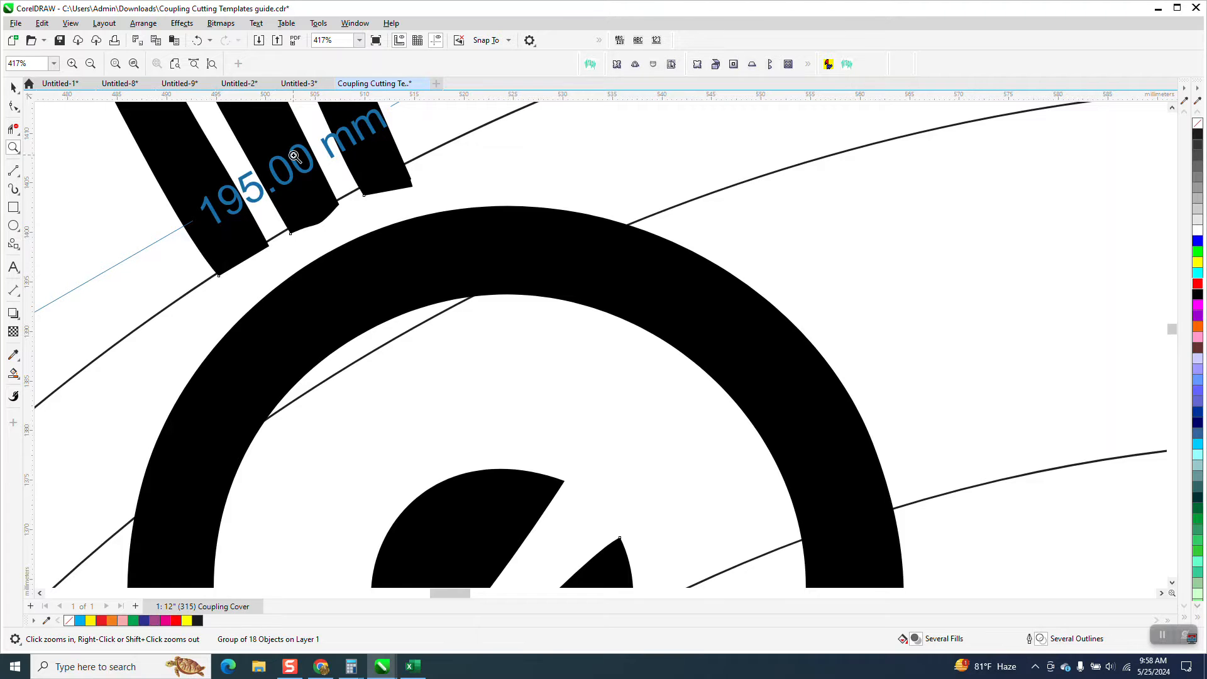
{"action": "scroll", "coordinate": [294, 156], "scroll_direction": "down", "scroll_amount": 6}
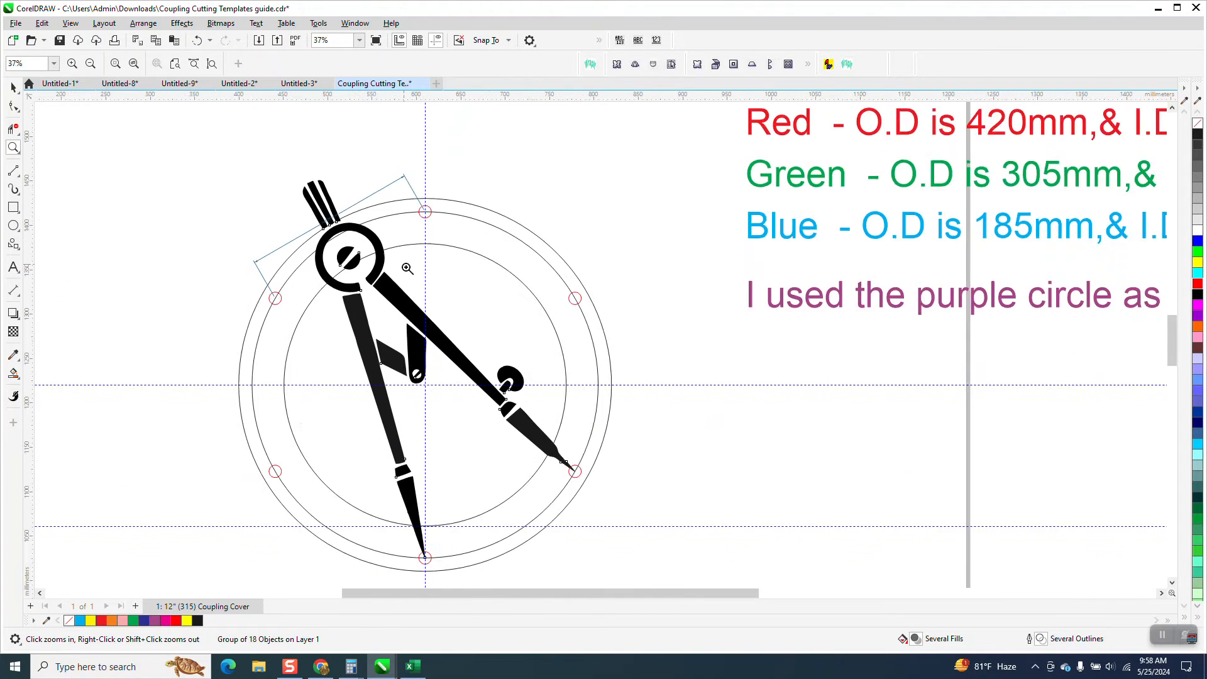
{"action": "scroll", "coordinate": [453, 330], "scroll_direction": "down", "scroll_amount": 2}
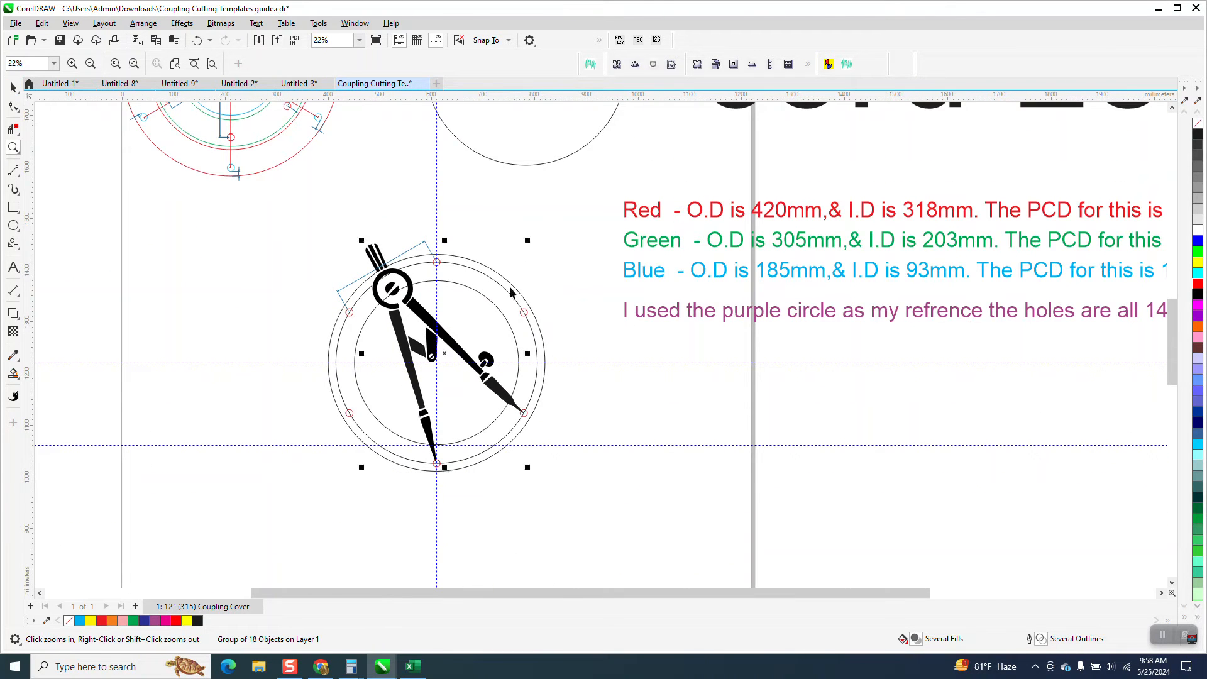
Rotate the compass about its tip on the lower-right bolt hole until the other leg reaches the upper-right hole
{"action": "key", "text": "space"}
{"action": "left_click", "coordinate": [576, 363]}
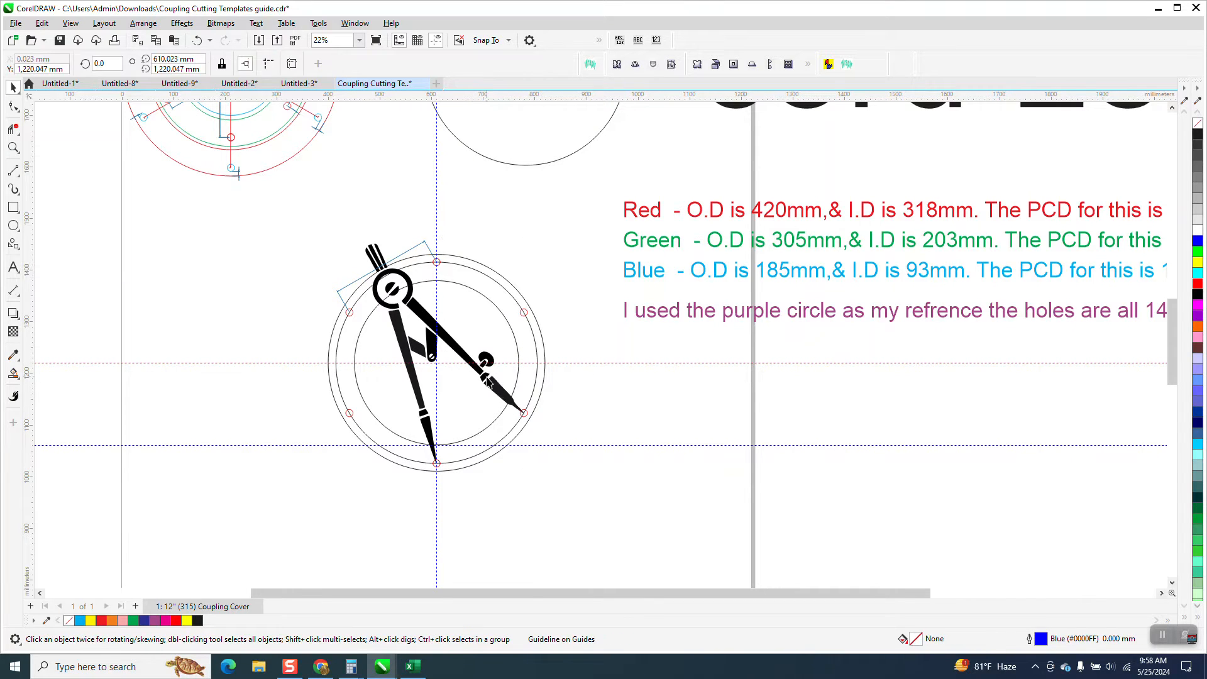
{"action": "left_click", "coordinate": [493, 387]}
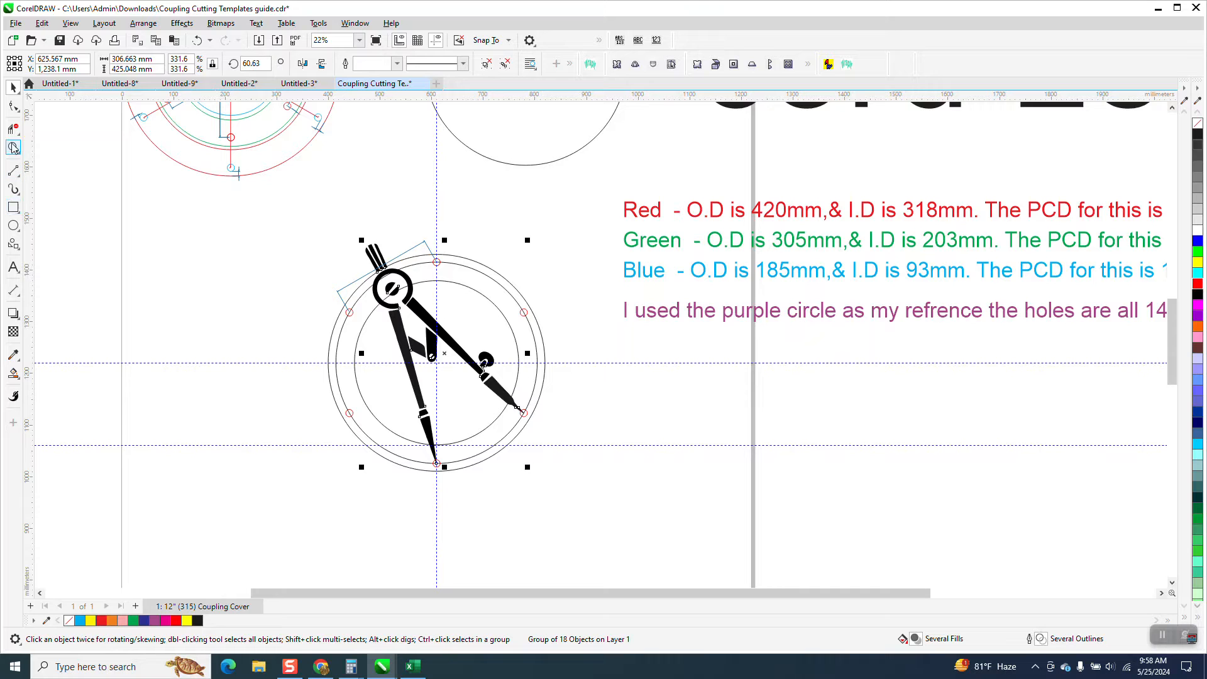
{"action": "key", "text": "space"}
{"action": "left_click_drag", "start_coordinate": [462, 369], "coordinate": [541, 434]}
{"action": "left_click", "coordinate": [16, 91]}
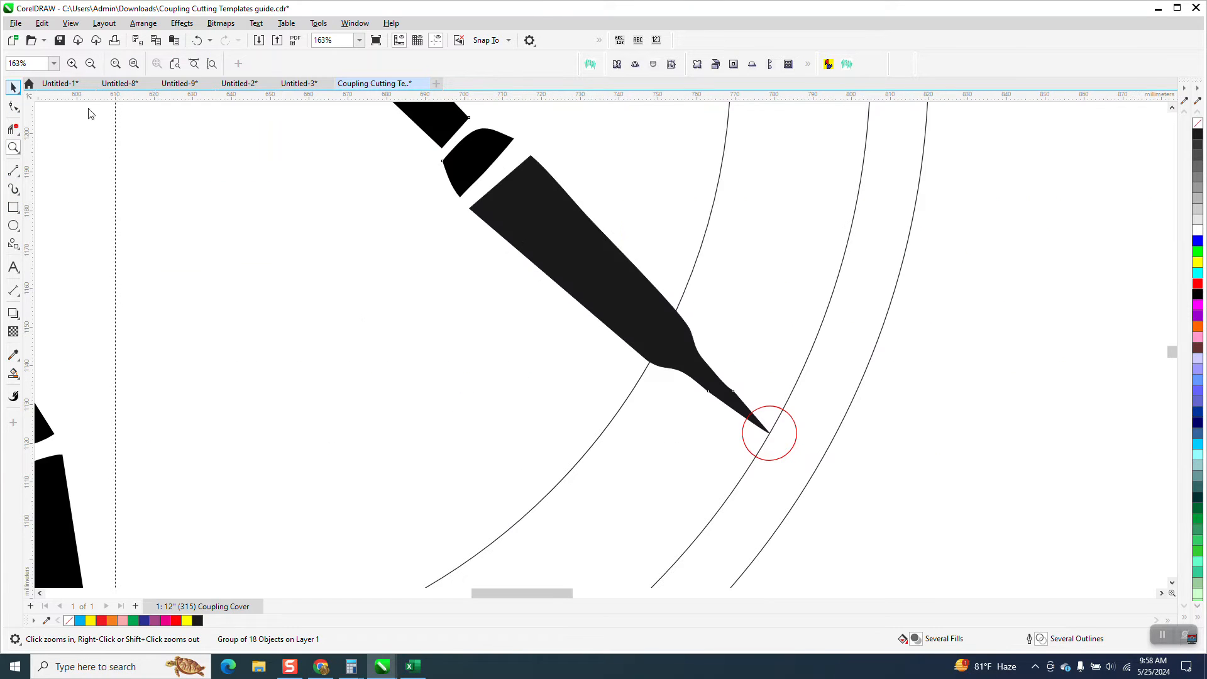
{"action": "left_click", "coordinate": [582, 263]}
{"action": "scroll", "coordinate": [730, 420], "scroll_direction": "down", "scroll_amount": 5}
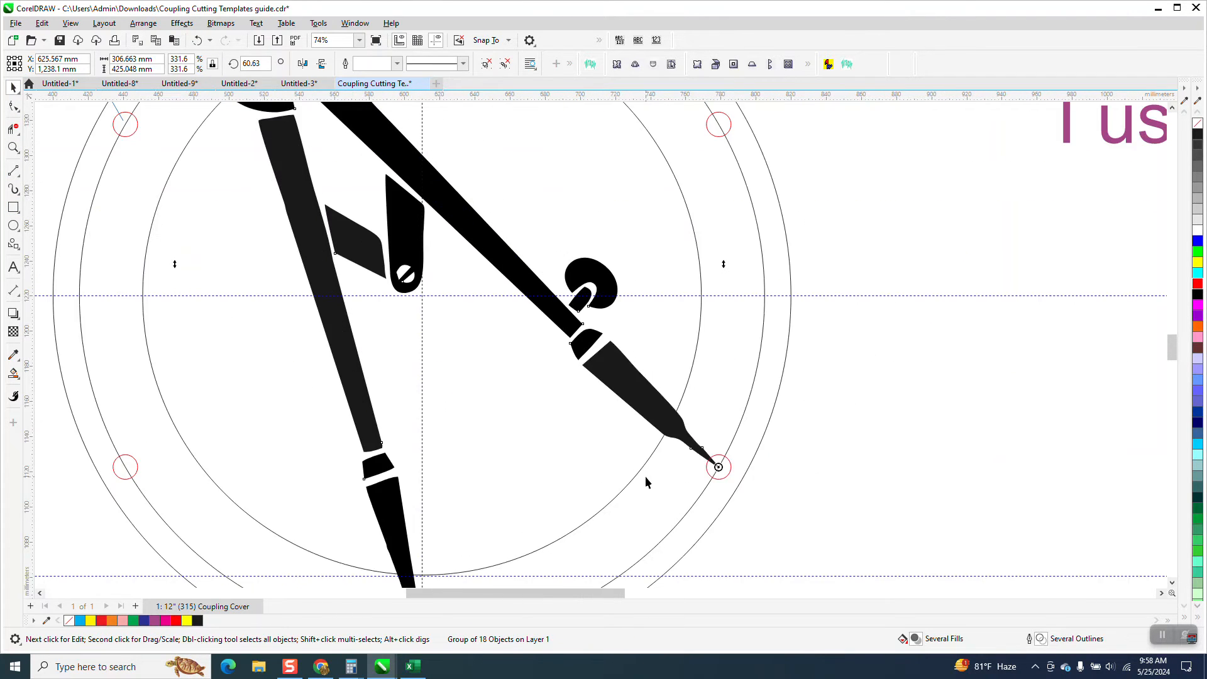
{"action": "scroll", "coordinate": [632, 468], "scroll_direction": "down", "scroll_amount": 1}
{"action": "scroll", "coordinate": [653, 243], "scroll_direction": "down", "scroll_amount": 1}
{"action": "left_click_drag", "start_coordinate": [675, 223], "coordinate": [969, 611]}
Fine-tune the compass rotation to about 300.9° so its free tip meets the centre of the upper-right bolt hole
{"action": "left_click", "coordinate": [13, 147]}
{"action": "left_click_drag", "start_coordinate": [643, 289], "coordinate": [714, 336]}
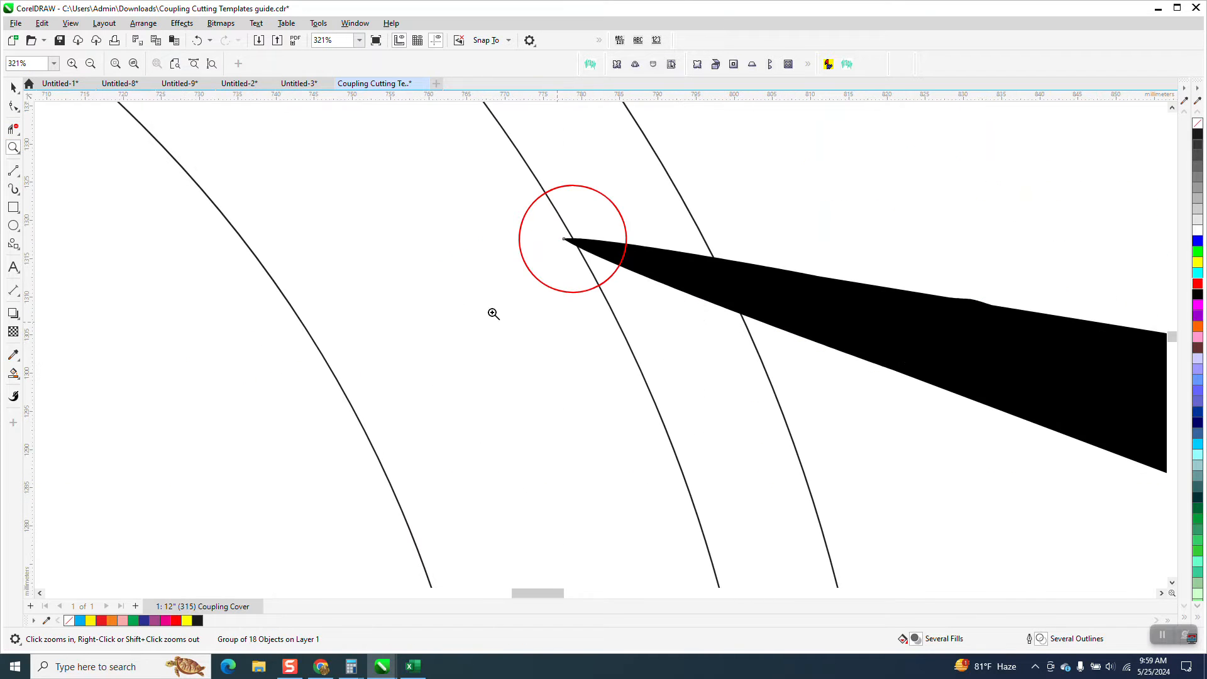
{"action": "left_click", "coordinate": [14, 87]}
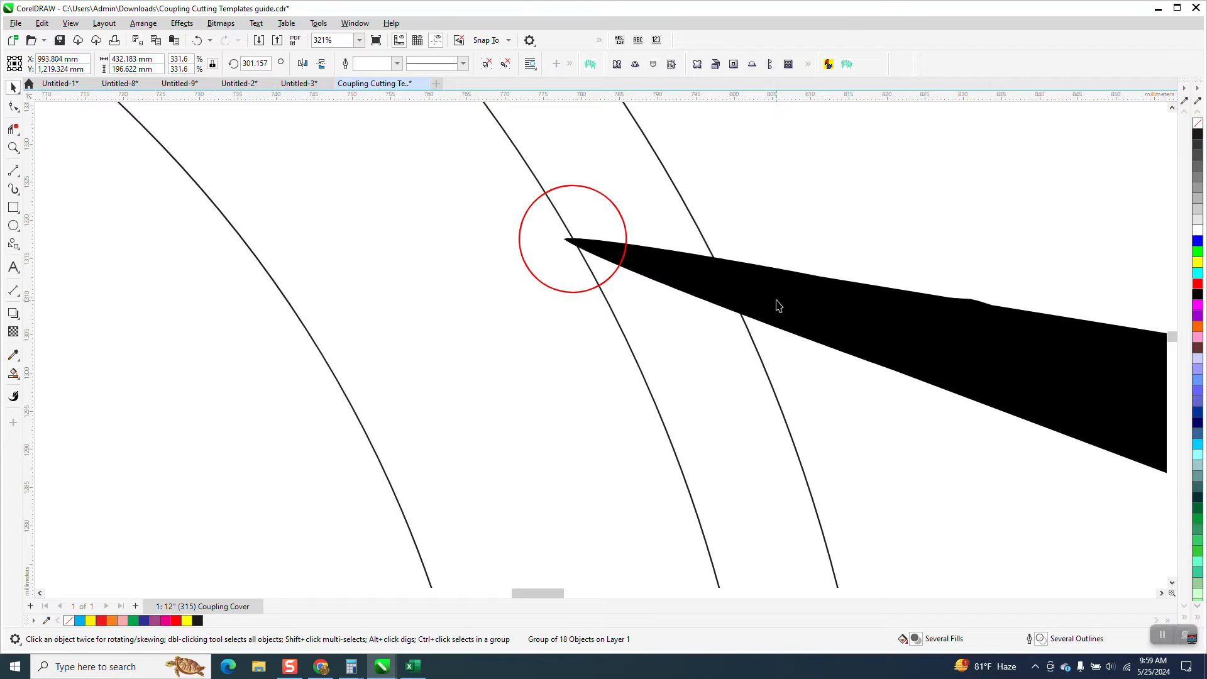
{"action": "left_click_drag", "start_coordinate": [557, 235], "coordinate": [563, 234]}
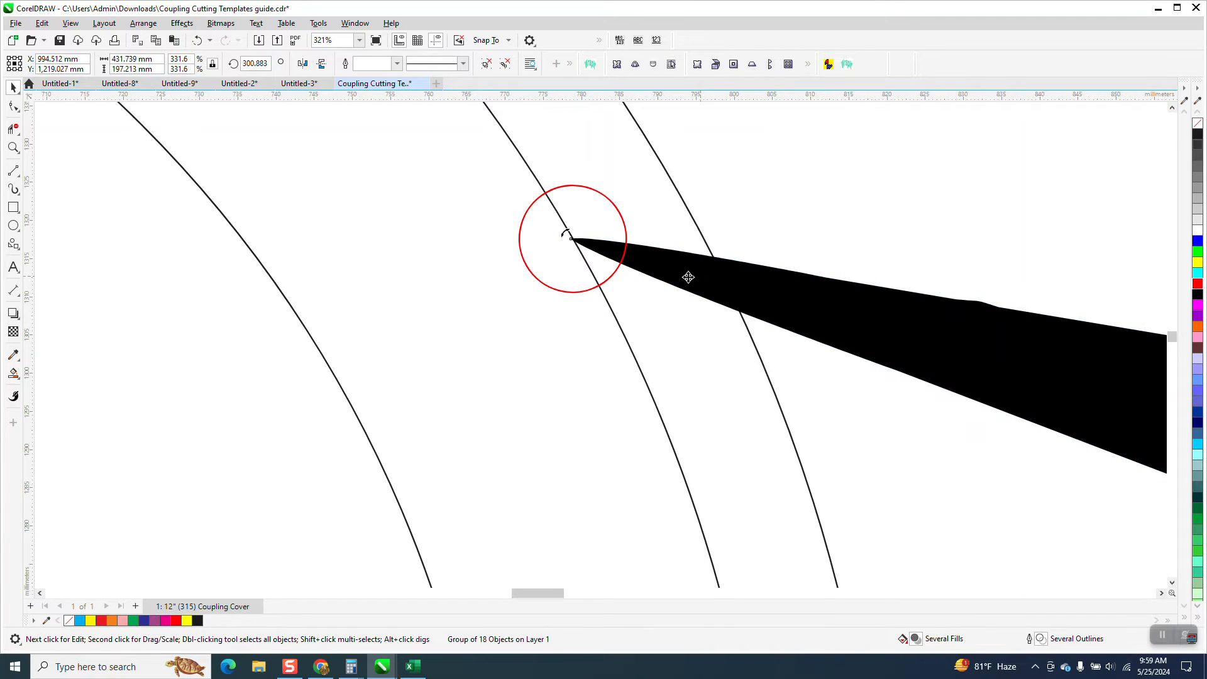
{"action": "scroll", "coordinate": [570, 254], "scroll_direction": "down", "scroll_amount": 2}
{"action": "scroll", "coordinate": [570, 254], "scroll_direction": "down", "scroll_amount": 5}
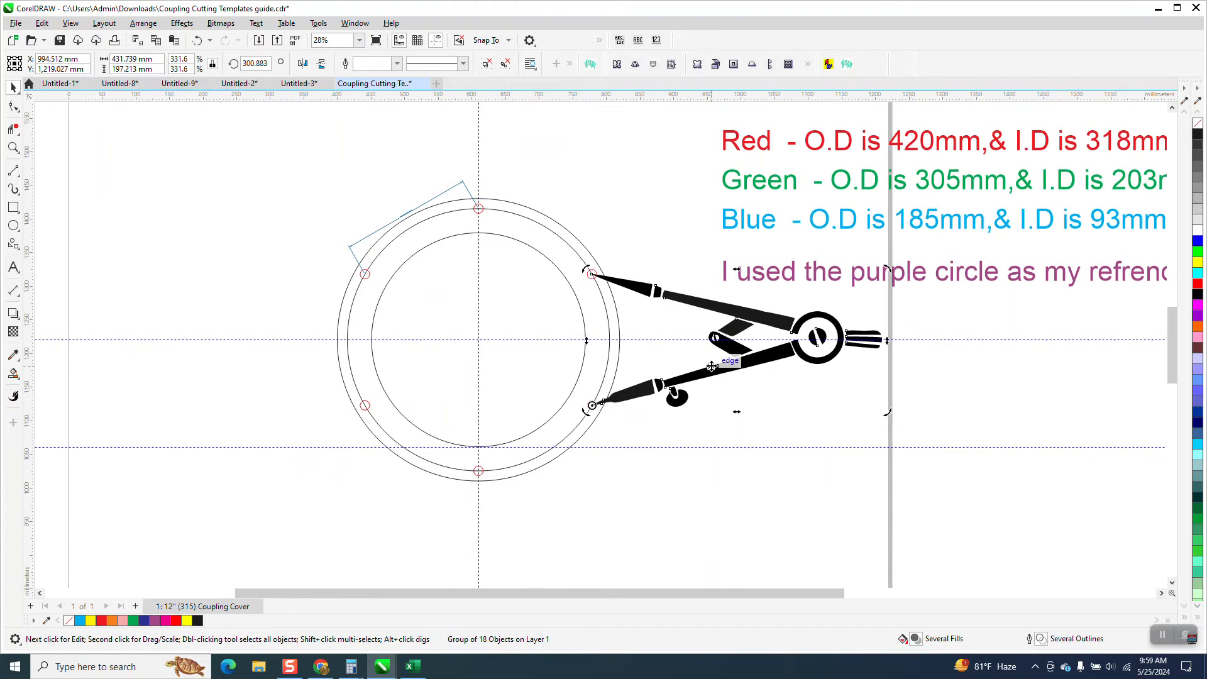
Set the document's nudge distance to 500 mm
{"action": "left_click_drag", "start_coordinate": [812, 447], "coordinate": [872, 478]}
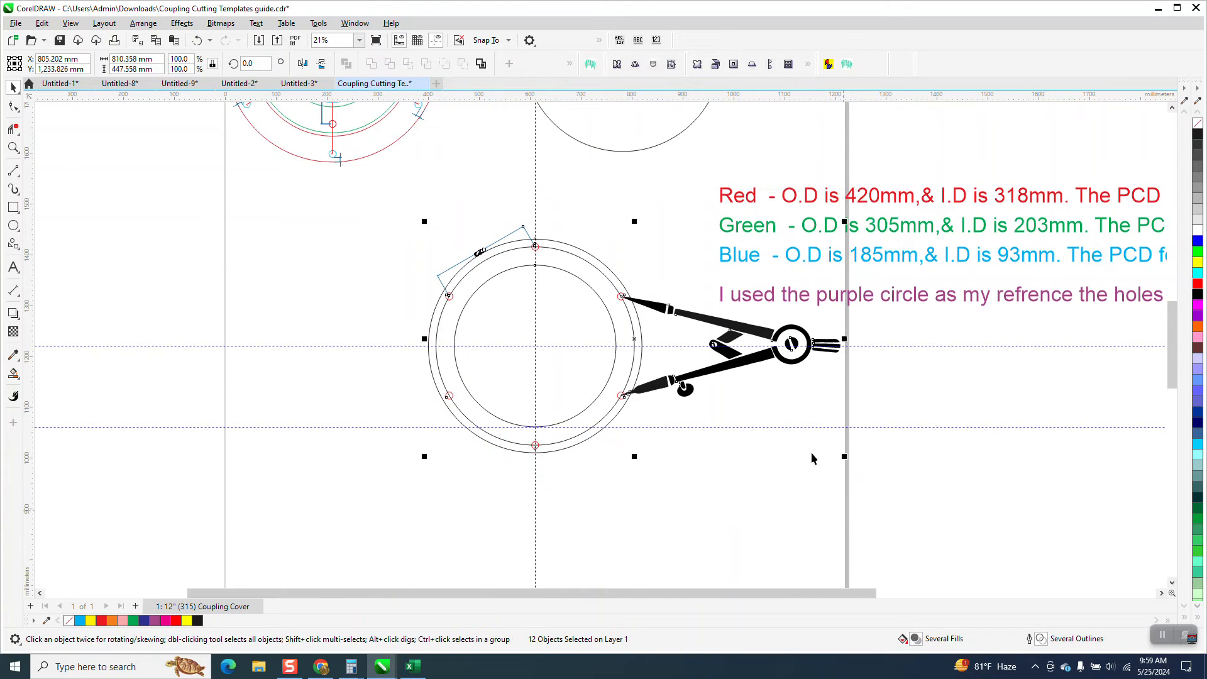
{"action": "left_click", "coordinate": [660, 220]}
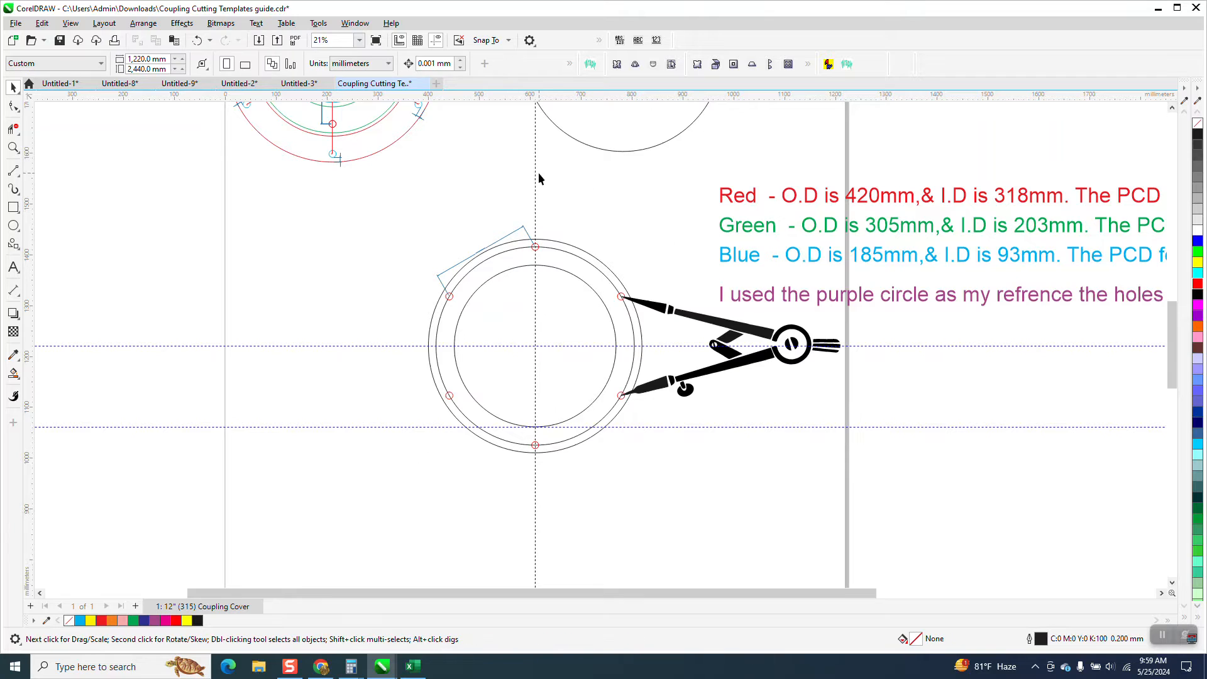
{"action": "left_click", "coordinate": [452, 63]}
{"action": "type", "text": "500"}
{"action": "key", "text": "Return"}
Move the complete ring drawing with its dimension and compass 1500 mm to the left, off the page
{"action": "left_click_drag", "start_coordinate": [520, 412], "coordinate": [866, 485]}
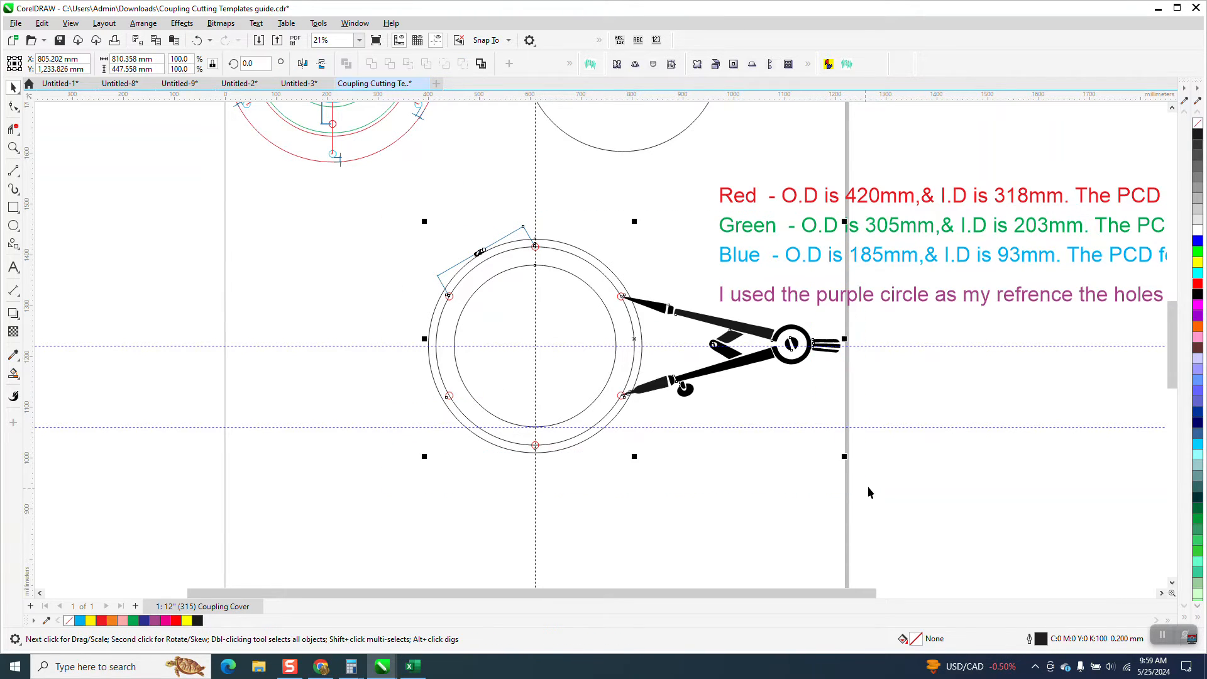
{"action": "key", "text": "Left"}
{"action": "key", "text": "Left"}
{"action": "scroll", "coordinate": [865, 479], "scroll_direction": "down", "scroll_amount": 1}
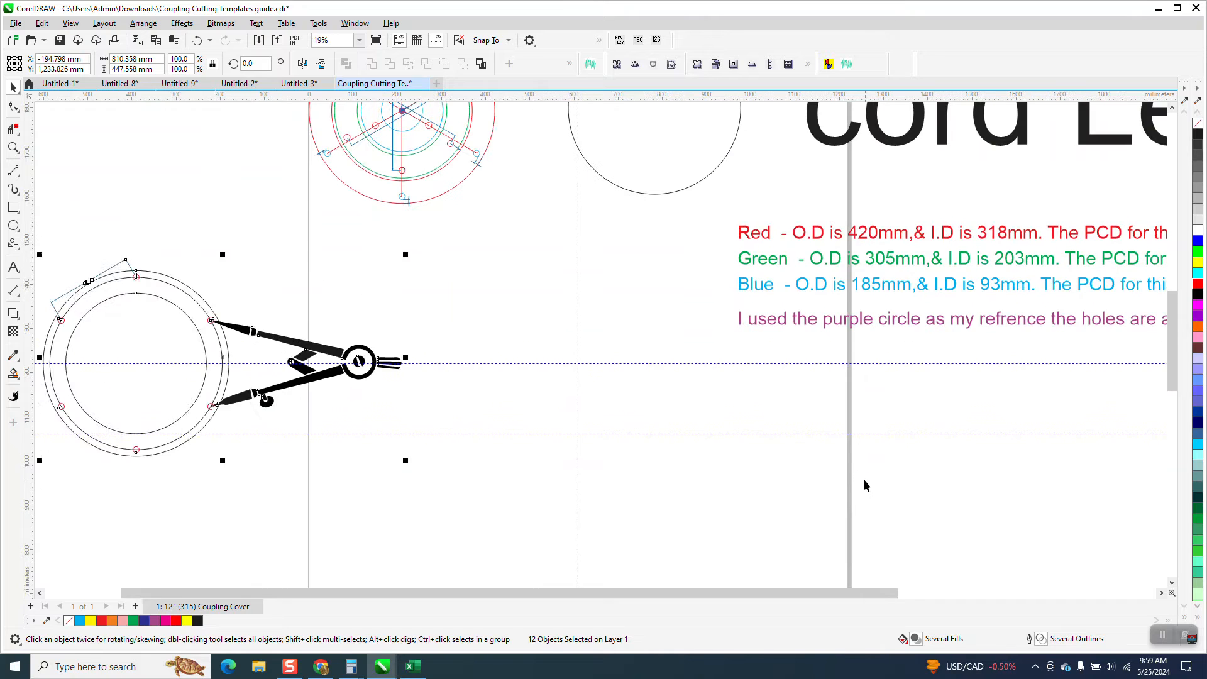
{"action": "key", "text": "Left"}
Delete the lower horizontal guideline, keeping the two guidelines that cross at the page centre
{"action": "left_click", "coordinate": [13, 226]}
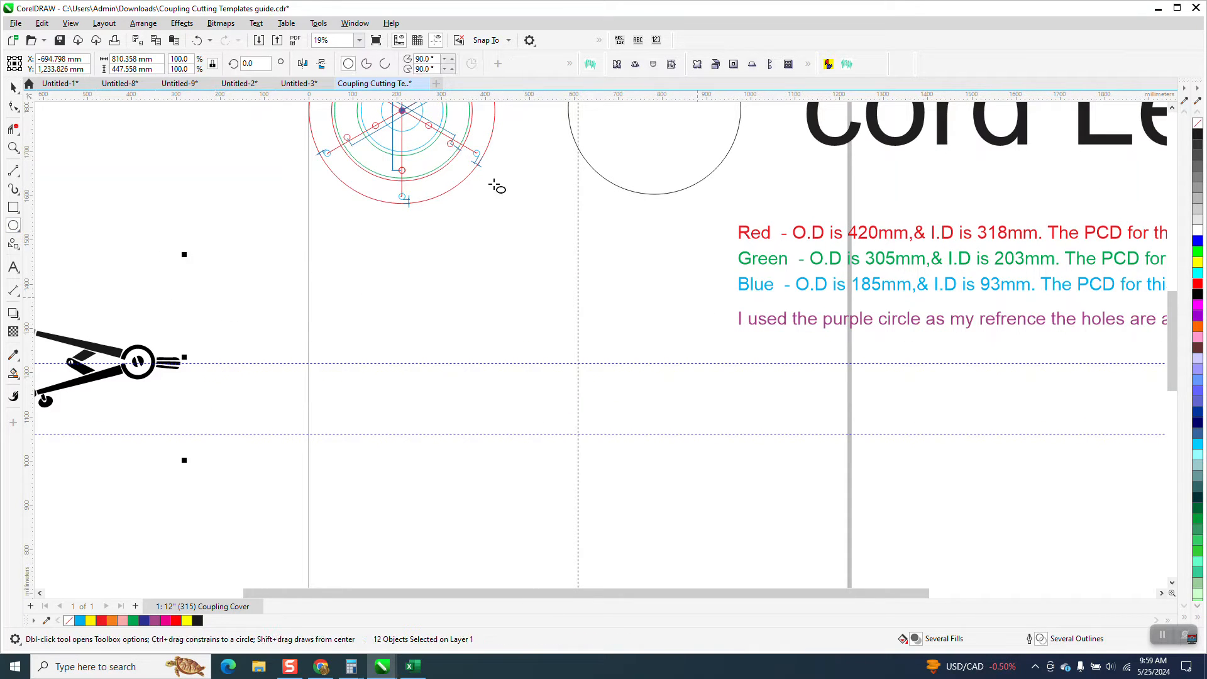
{"action": "left_click", "coordinate": [399, 40]}
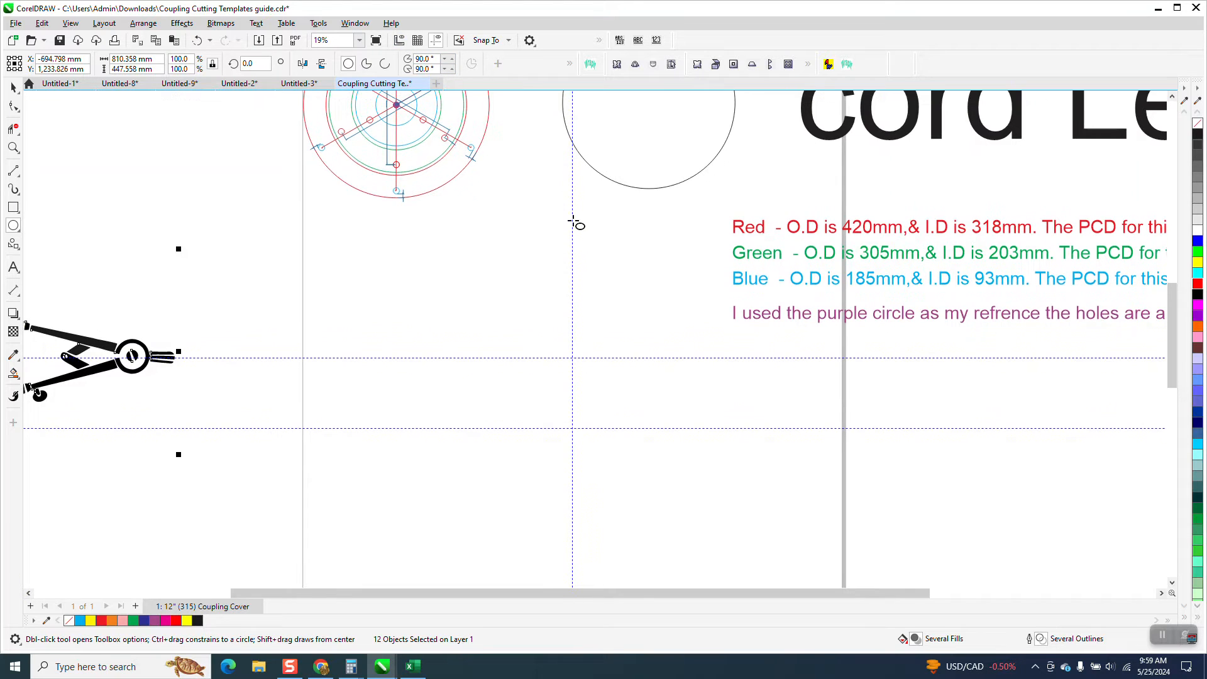
{"action": "left_click", "coordinate": [399, 39]}
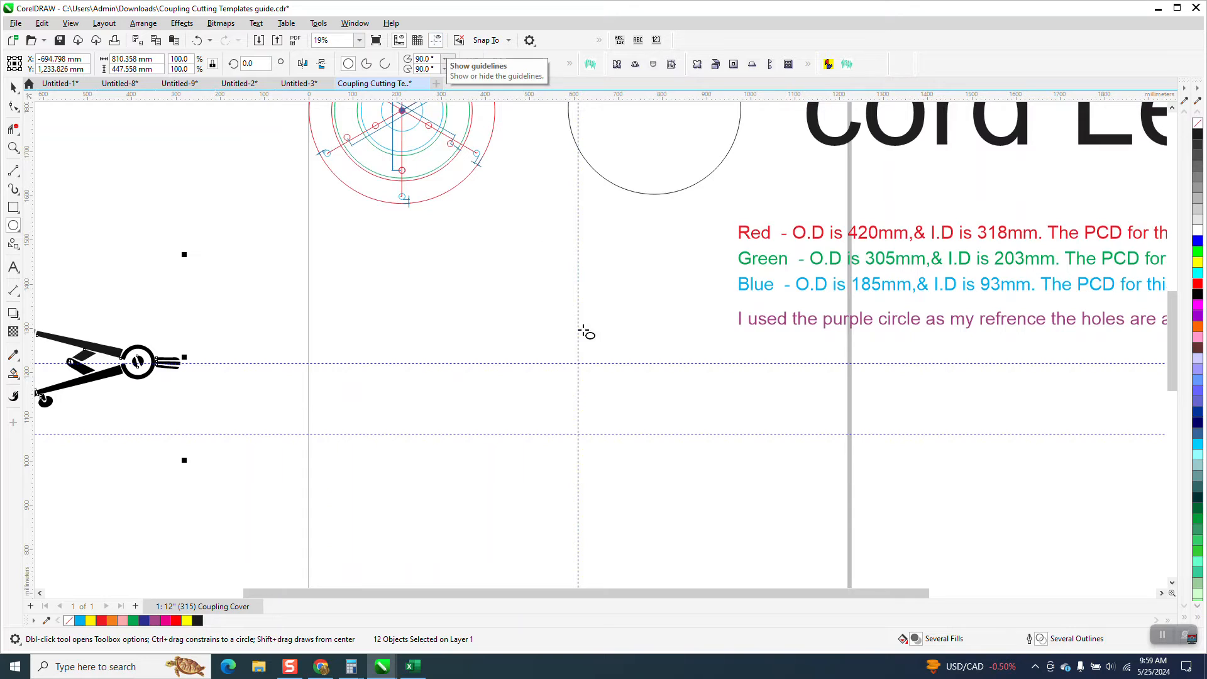
{"action": "left_click", "coordinate": [13, 90]}
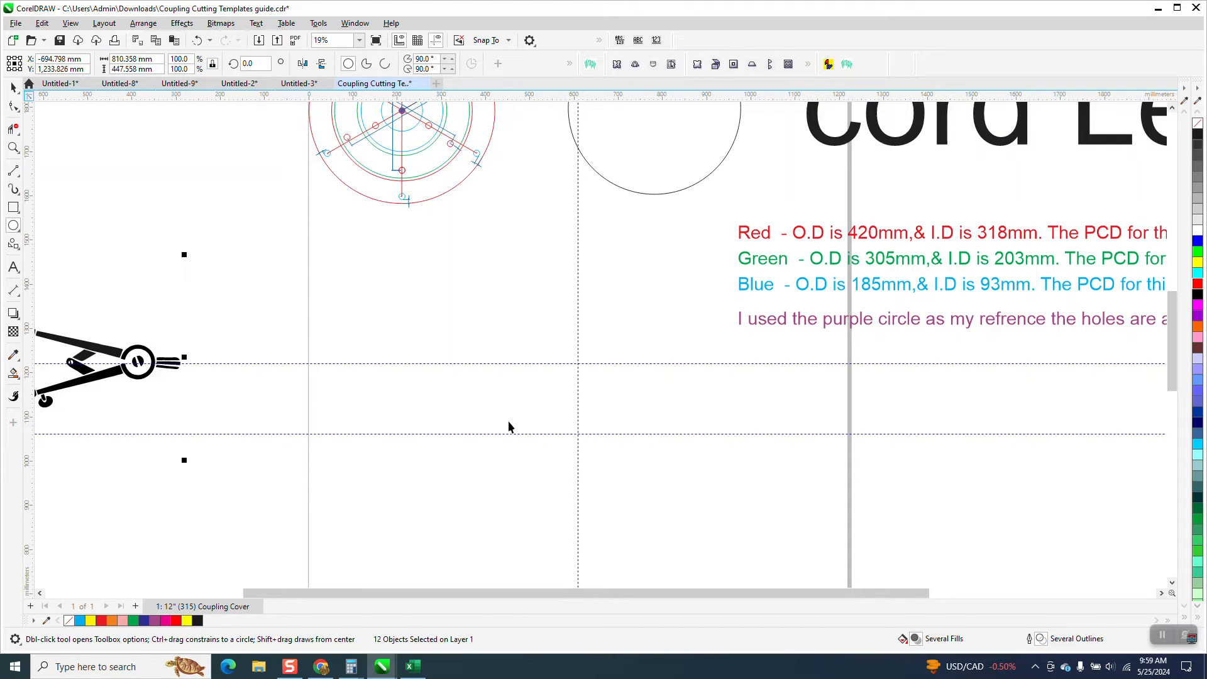
{"action": "left_click", "coordinate": [514, 434]}
{"action": "key", "text": "Delete"}
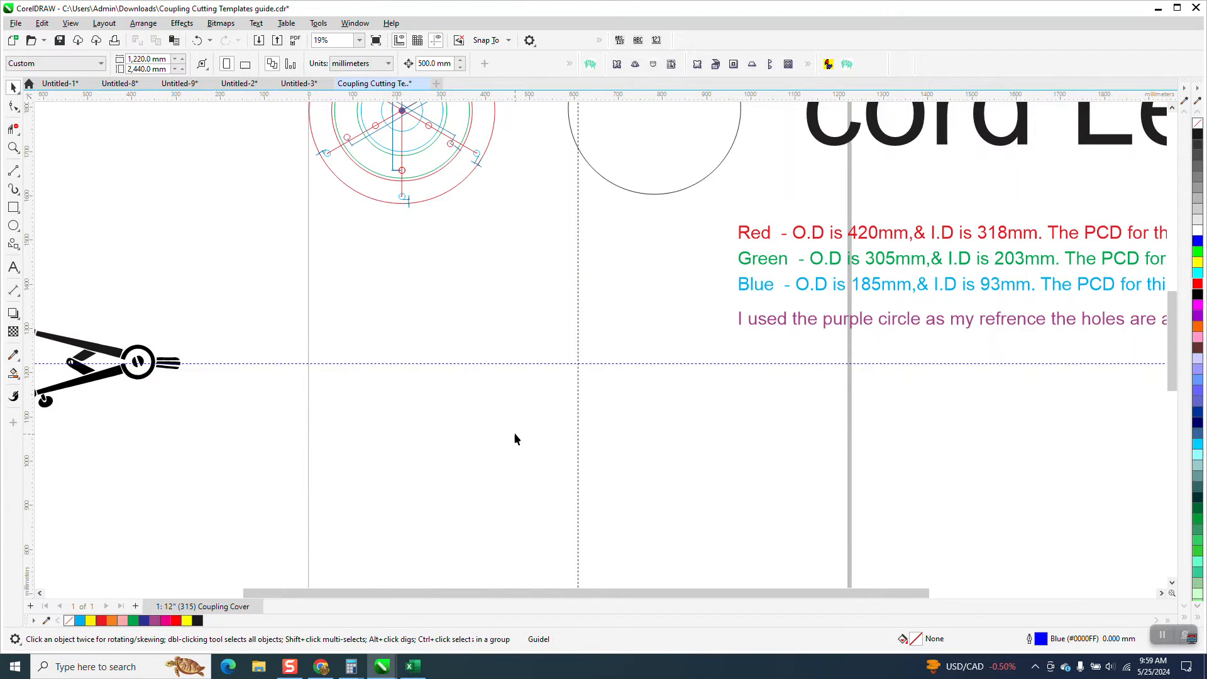
{"action": "left_click", "coordinate": [551, 364]}
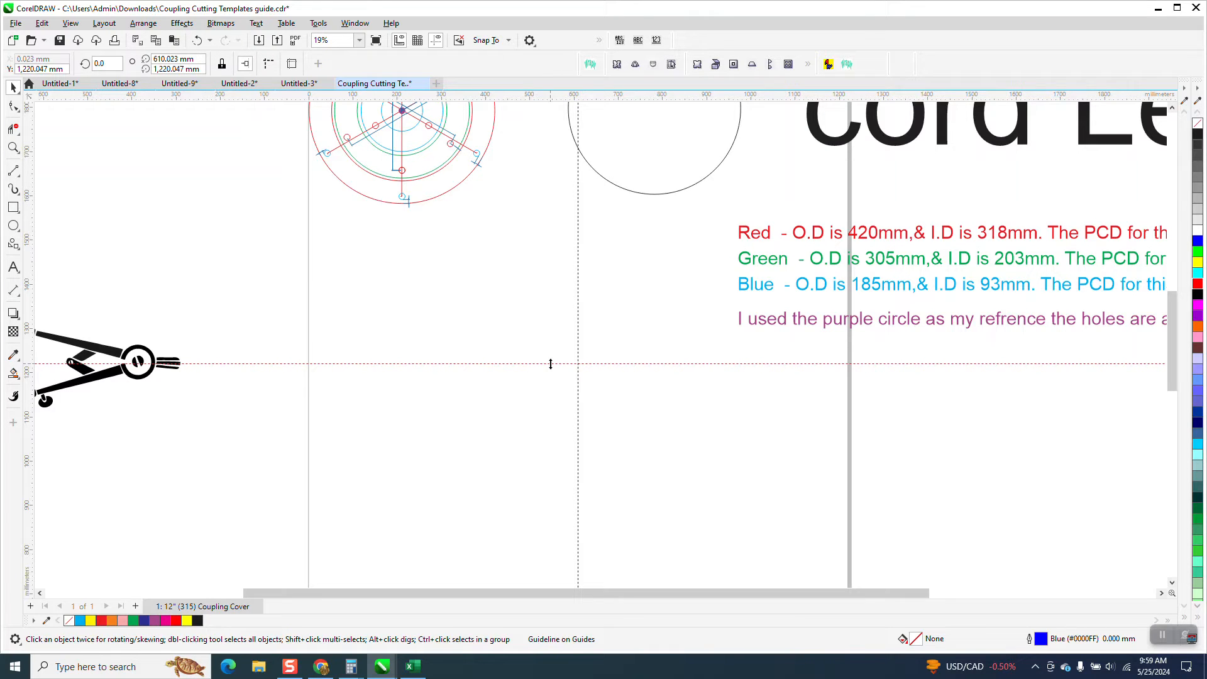
{"action": "left_click", "coordinate": [579, 345]}
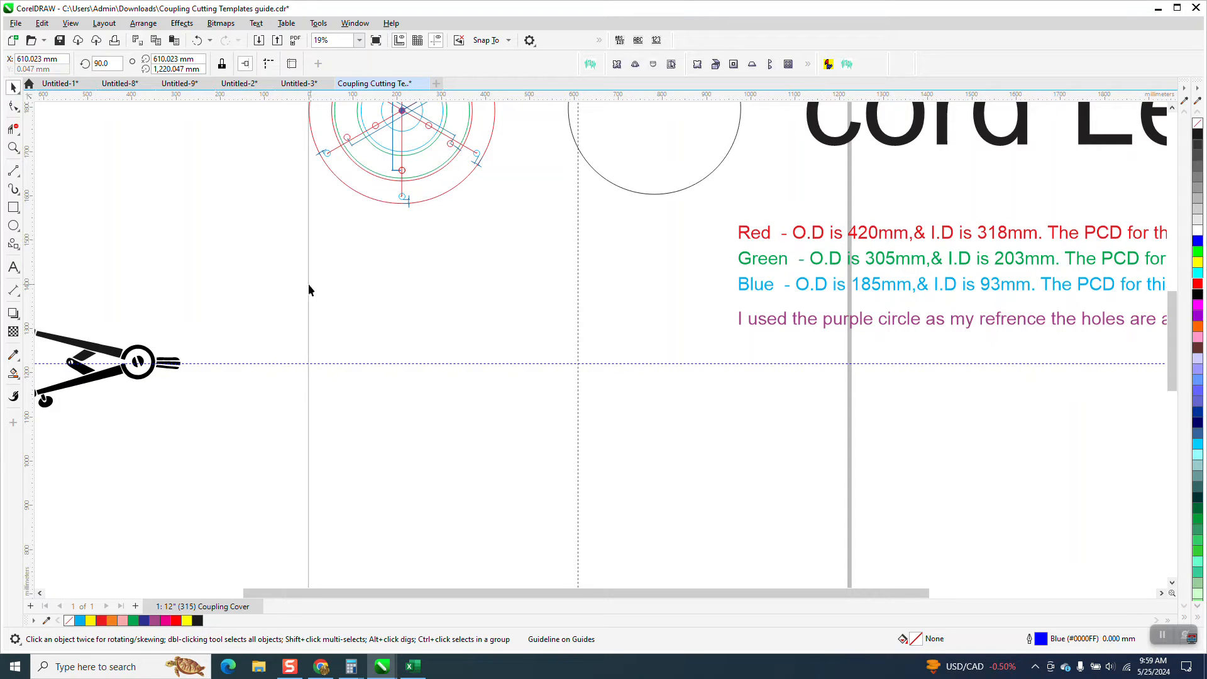
Draw a circle 420 mm in diameter and centre it on the page
{"action": "left_click", "coordinate": [13, 225]}
{"action": "left_click_drag", "start_coordinate": [607, 262], "coordinate": [432, 443]}
{"action": "left_click_drag", "start_coordinate": [154, 59], "coordinate": [32, 135]}
{"action": "type", "text": "420"}
{"action": "key", "text": "Return"}
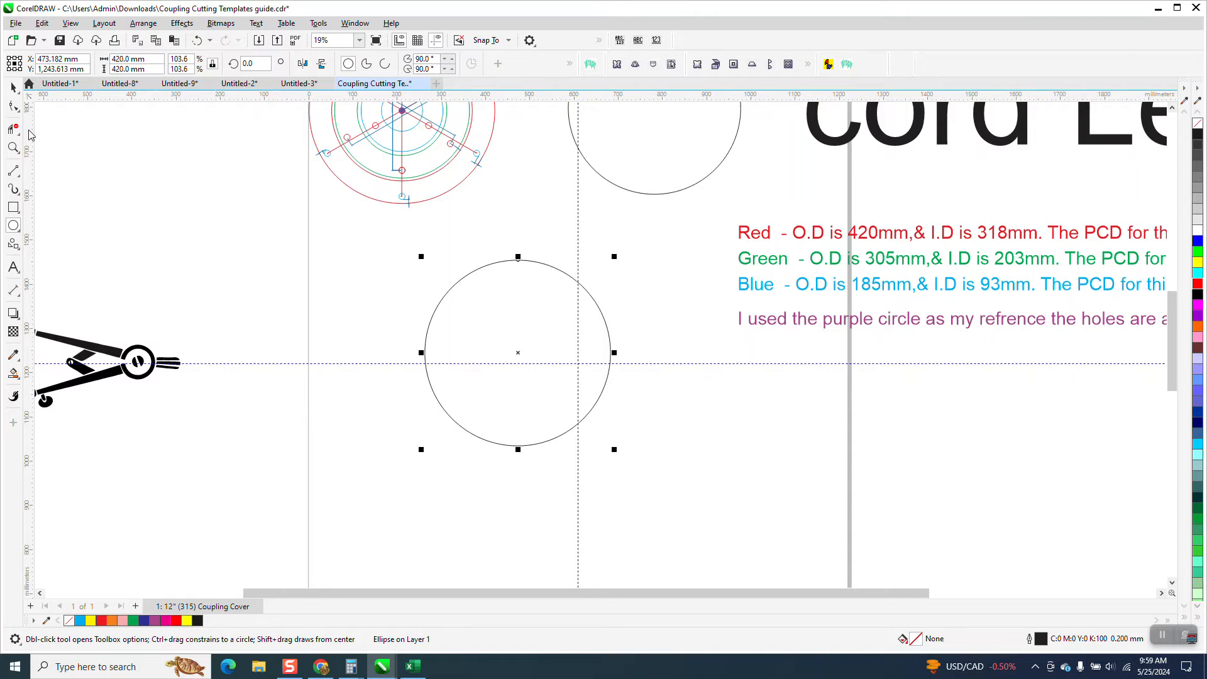
{"action": "key", "text": "p"}
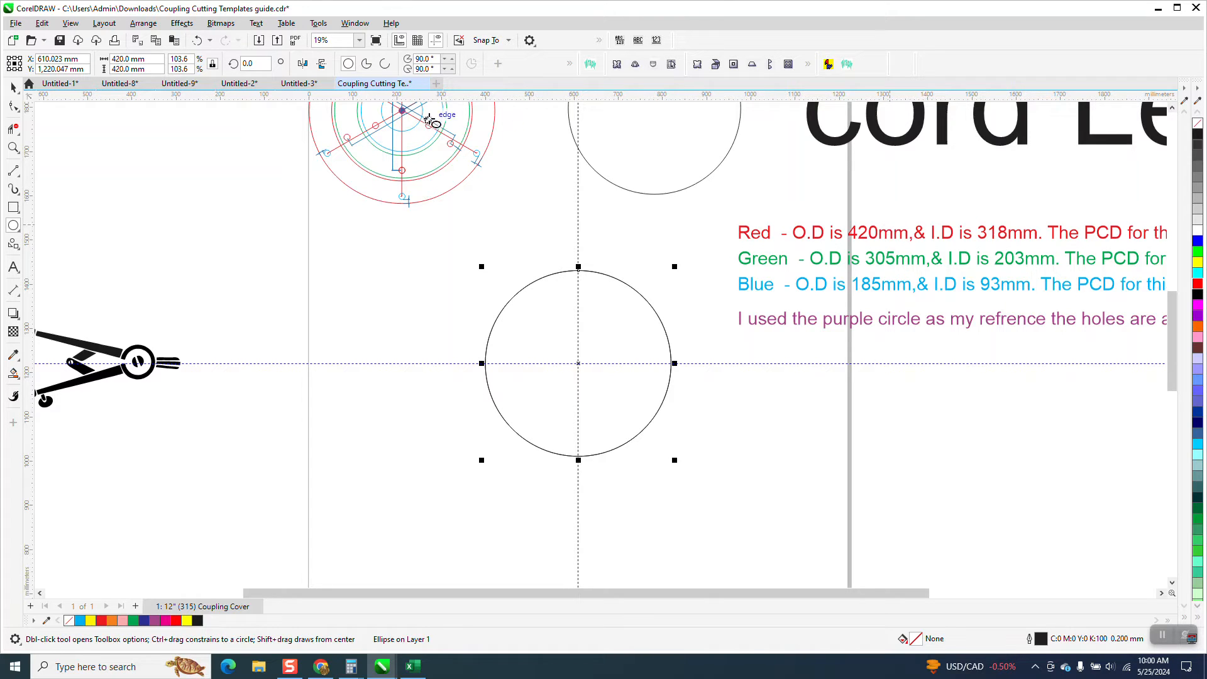
Add a concentric copy of the 420 mm circle with a diameter of 318 mm
{"action": "left_click", "coordinate": [155, 63]}
{"action": "type", "text": "31"}
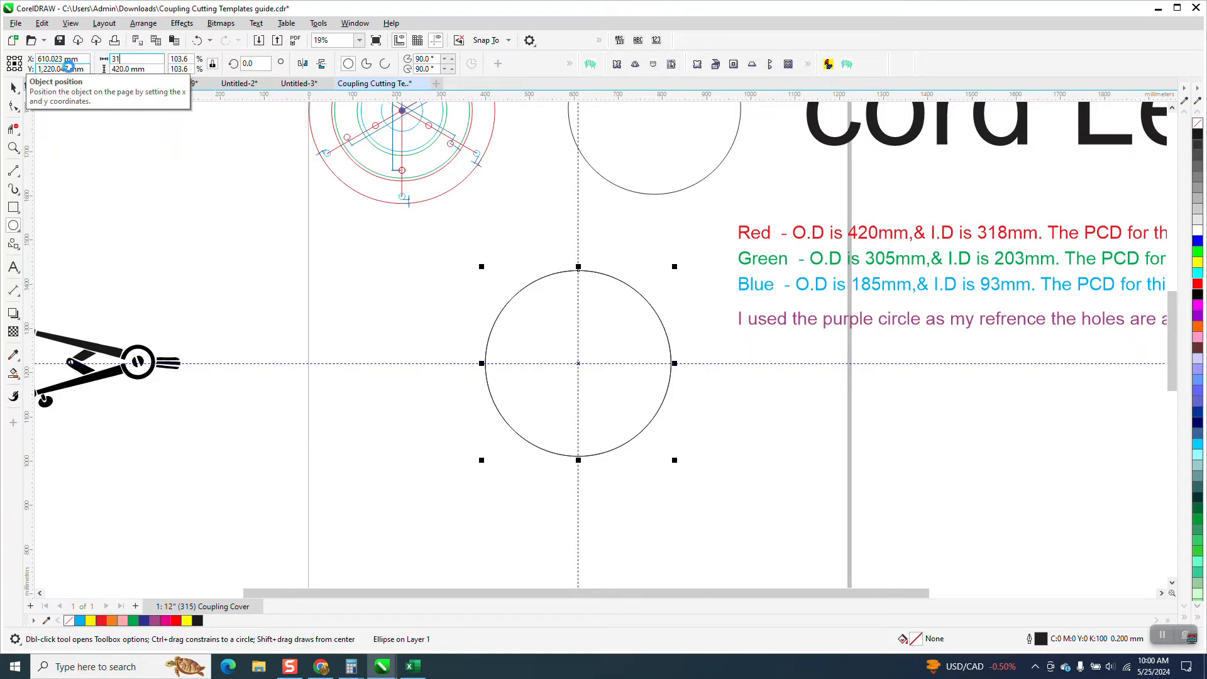
{"action": "key", "text": "Return"}
{"action": "type", "text": "318"}
{"action": "key", "text": "Return"}
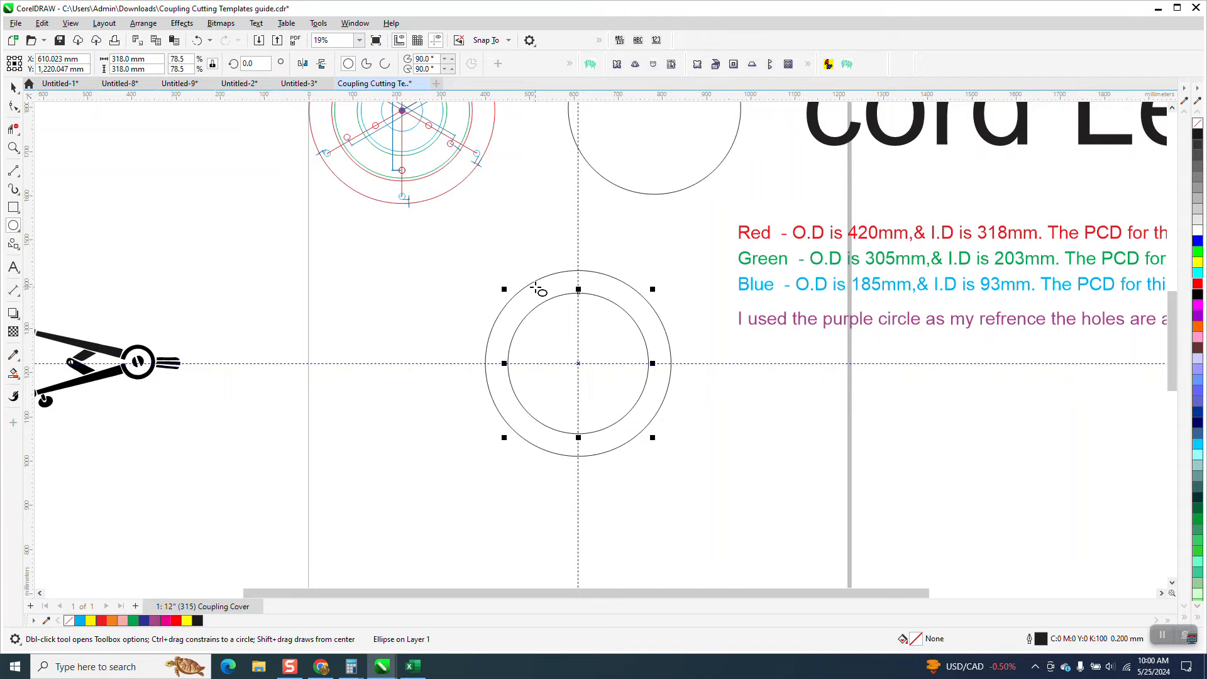
Repeat the last operation on the selected inner circle
{"action": "left_click_drag", "start_coordinate": [876, 593], "coordinate": [843, 613]}
{"action": "key", "text": "ctrl+r"}
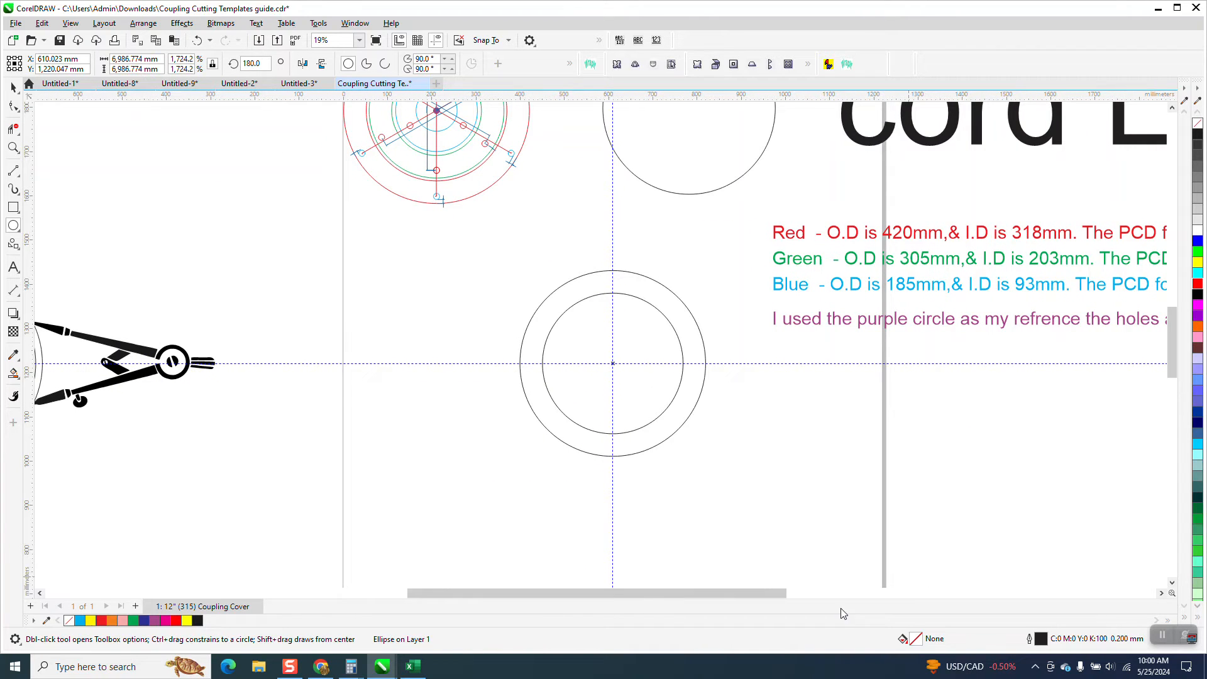
{"action": "left_click", "coordinate": [13, 87]}
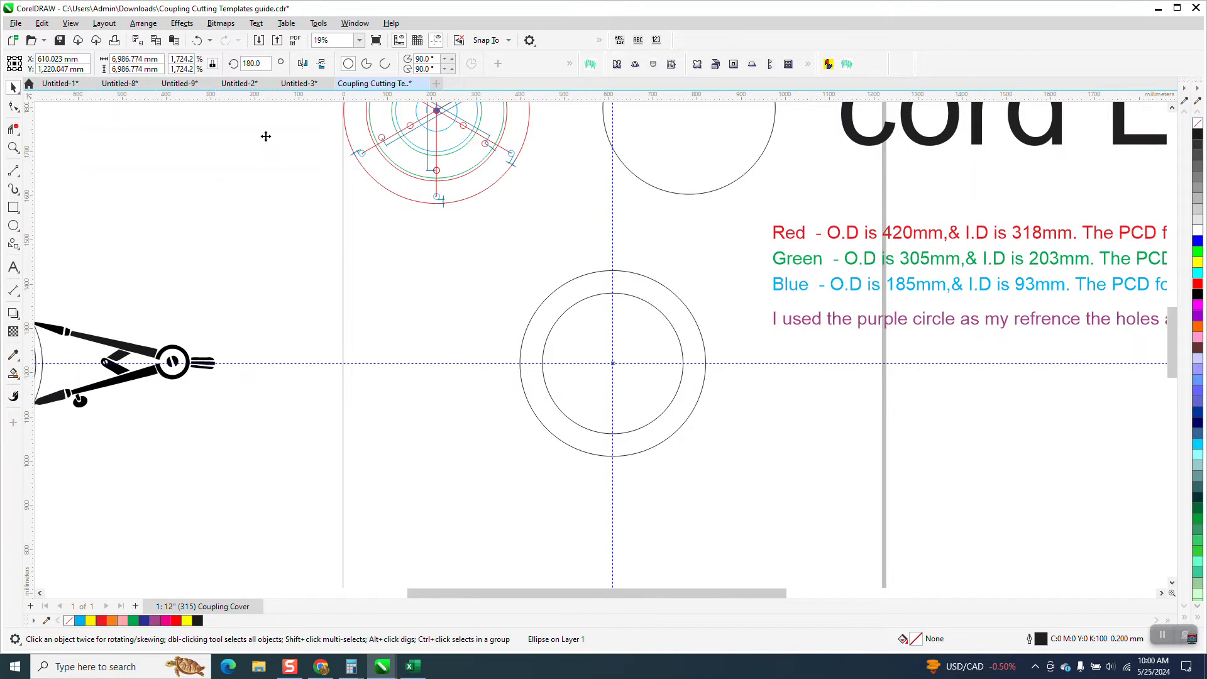
{"action": "left_click", "coordinate": [590, 297]}
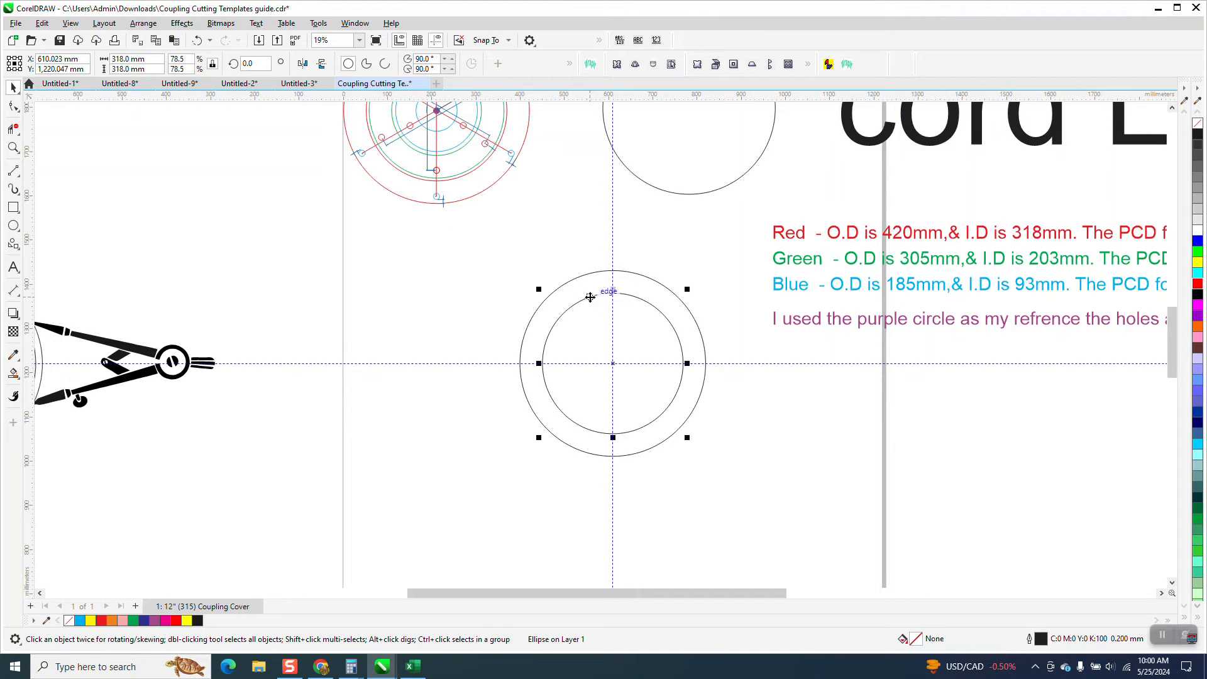
{"action": "key", "text": "Delete"}
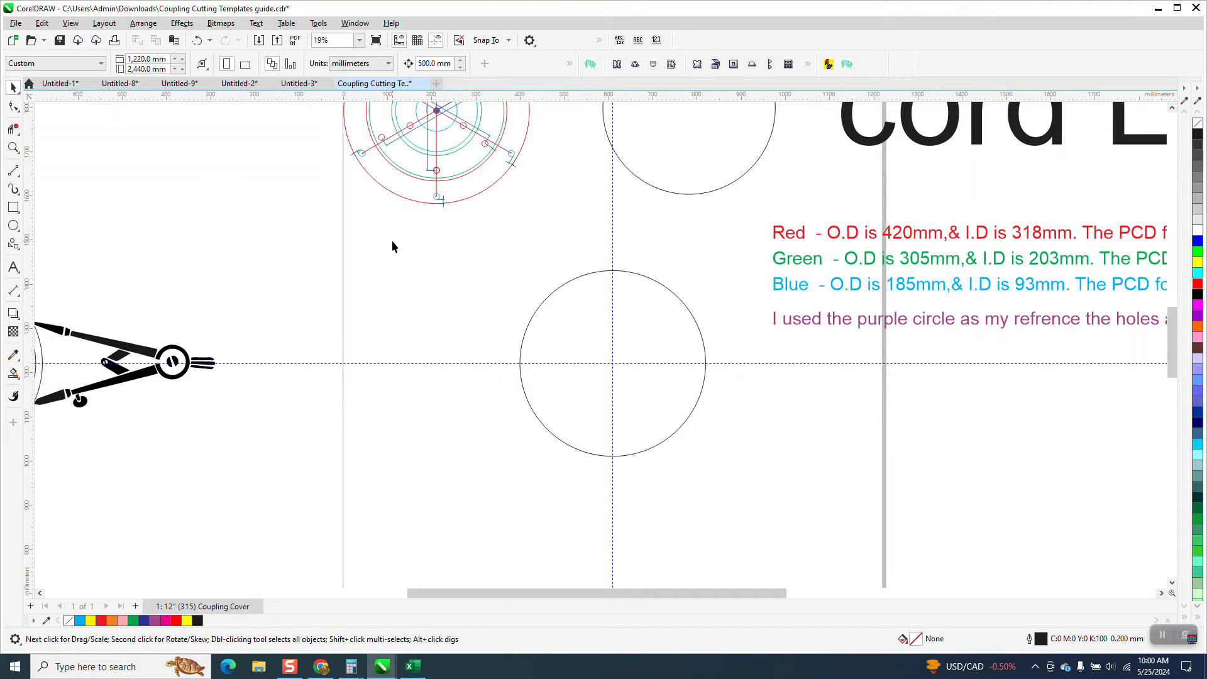
{"action": "left_click", "coordinate": [196, 39]}
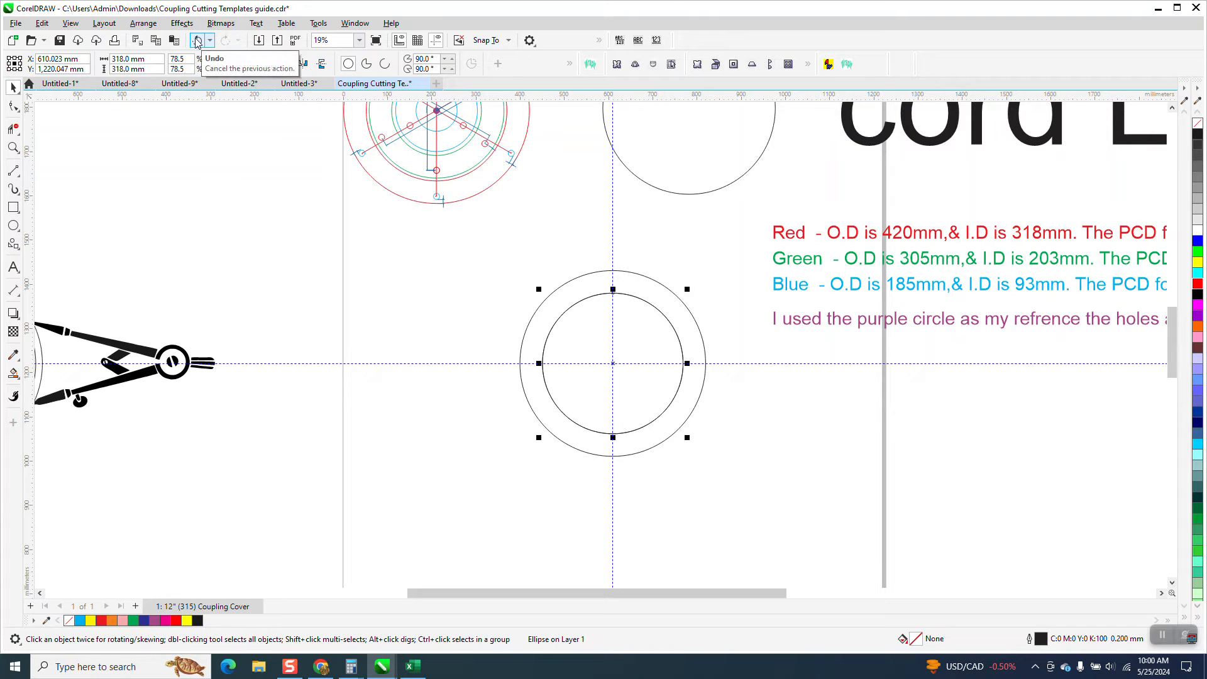
Add a concentric copy of the 318 mm inner circle with a diameter of 390 mm as the pitch circle
{"action": "left_click", "coordinate": [145, 57]}
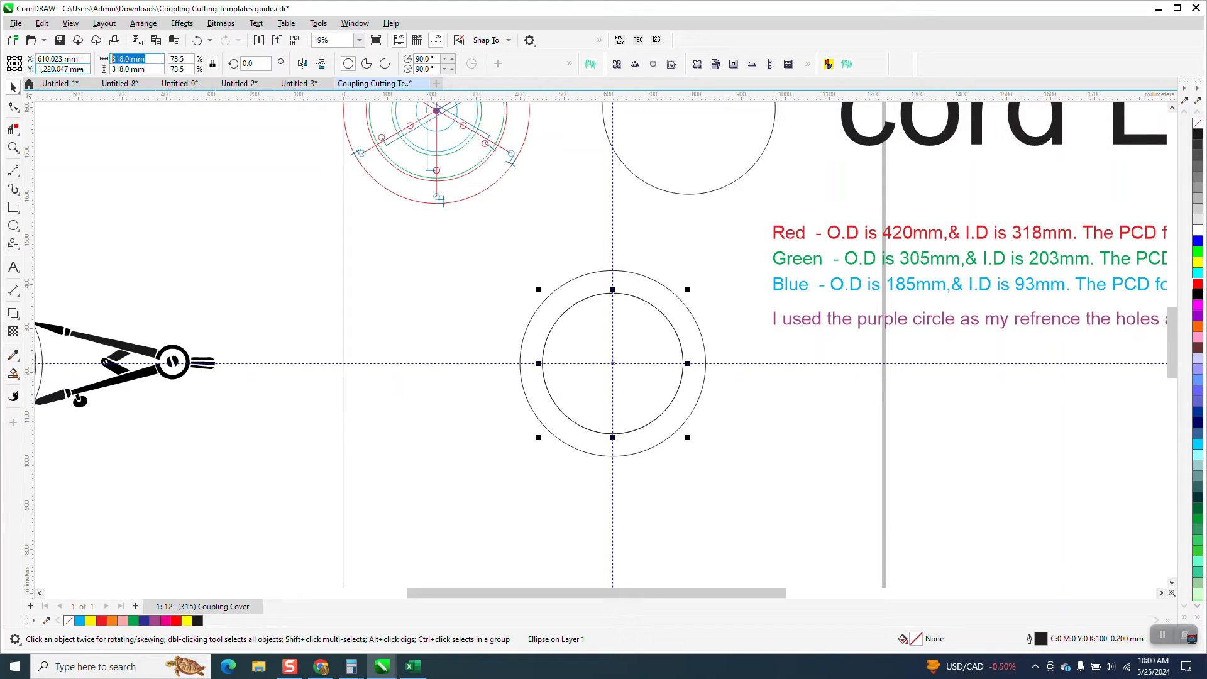
{"action": "type", "text": "390"}
{"action": "key", "text": "Return"}
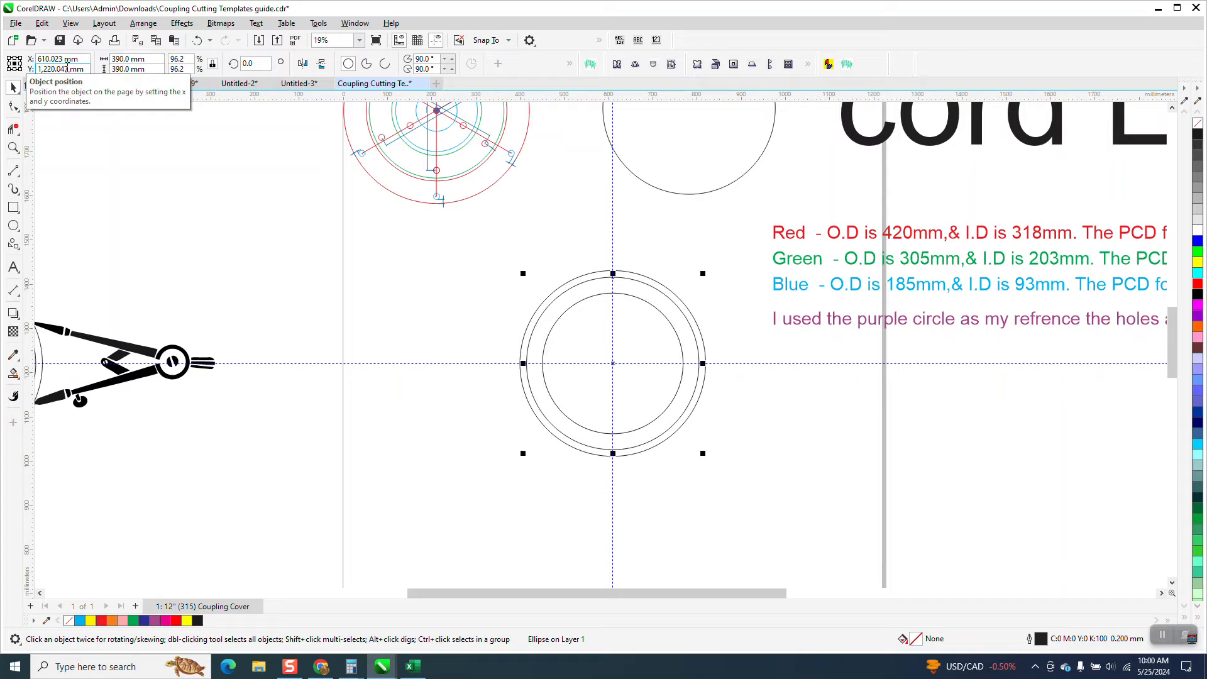
Draw a small circle about 23 mm in diameter in the empty area to the upper left of the concentric circles
{"action": "left_click", "coordinate": [13, 147]}
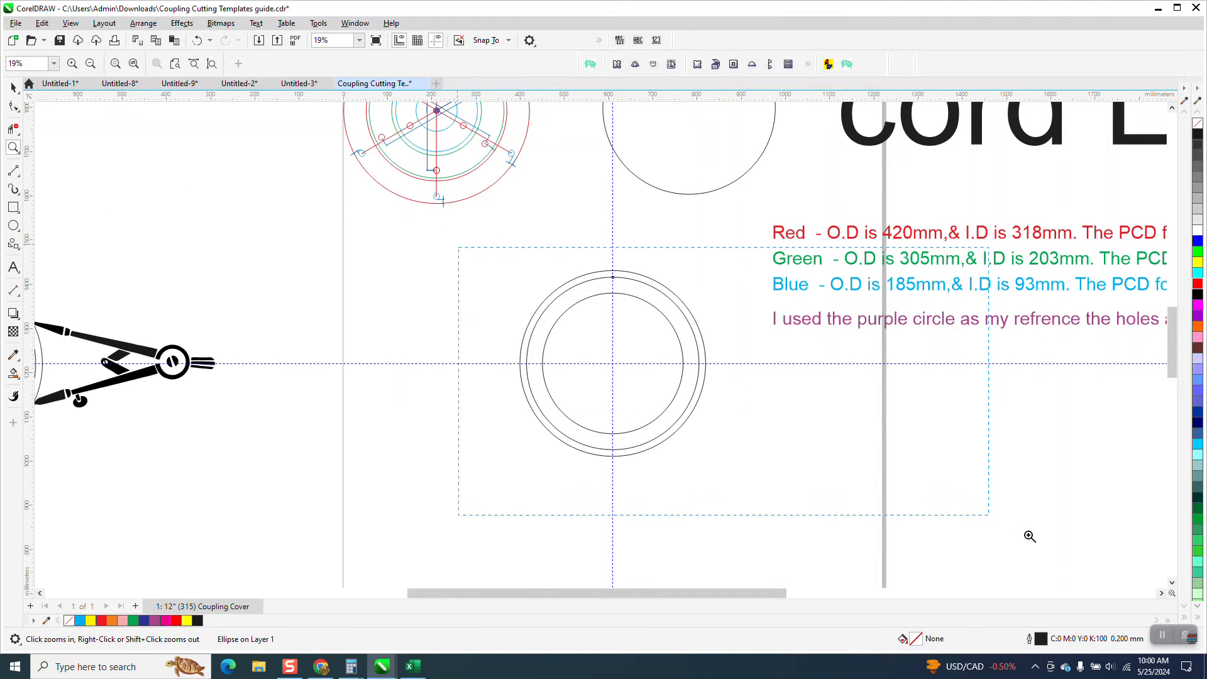
{"action": "left_click", "coordinate": [939, 494]}
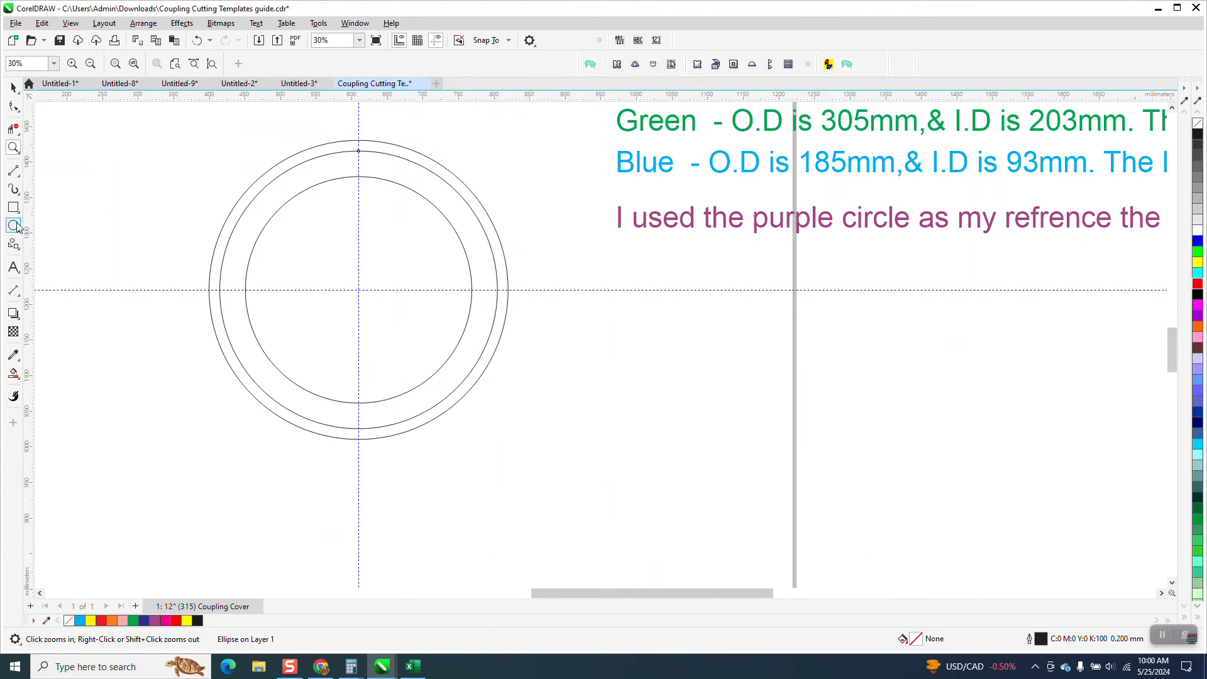
{"action": "left_click_drag", "start_coordinate": [168, 207], "coordinate": [172, 207]}
{"action": "scroll", "coordinate": [205, 260], "scroll_direction": "down", "scroll_amount": 8}
{"action": "scroll", "coordinate": [309, 251], "scroll_direction": "down", "scroll_amount": 3}
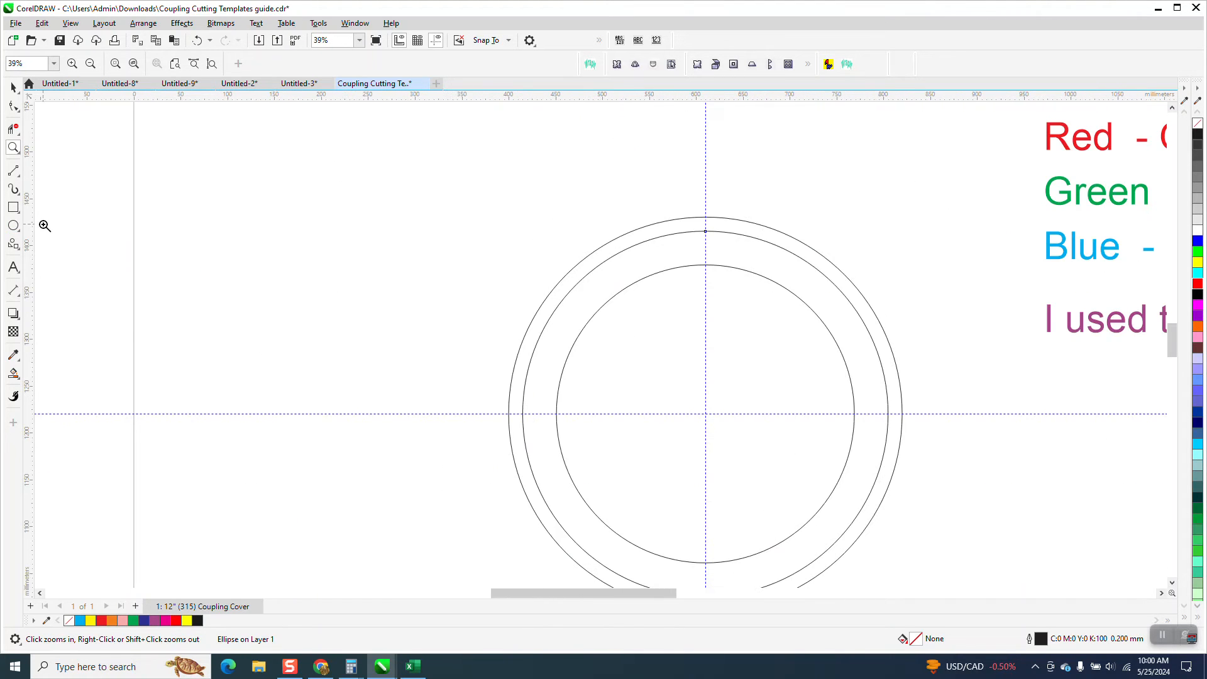
{"action": "left_click", "coordinate": [15, 227]}
{"action": "left_click_drag", "start_coordinate": [424, 280], "coordinate": [404, 259]}
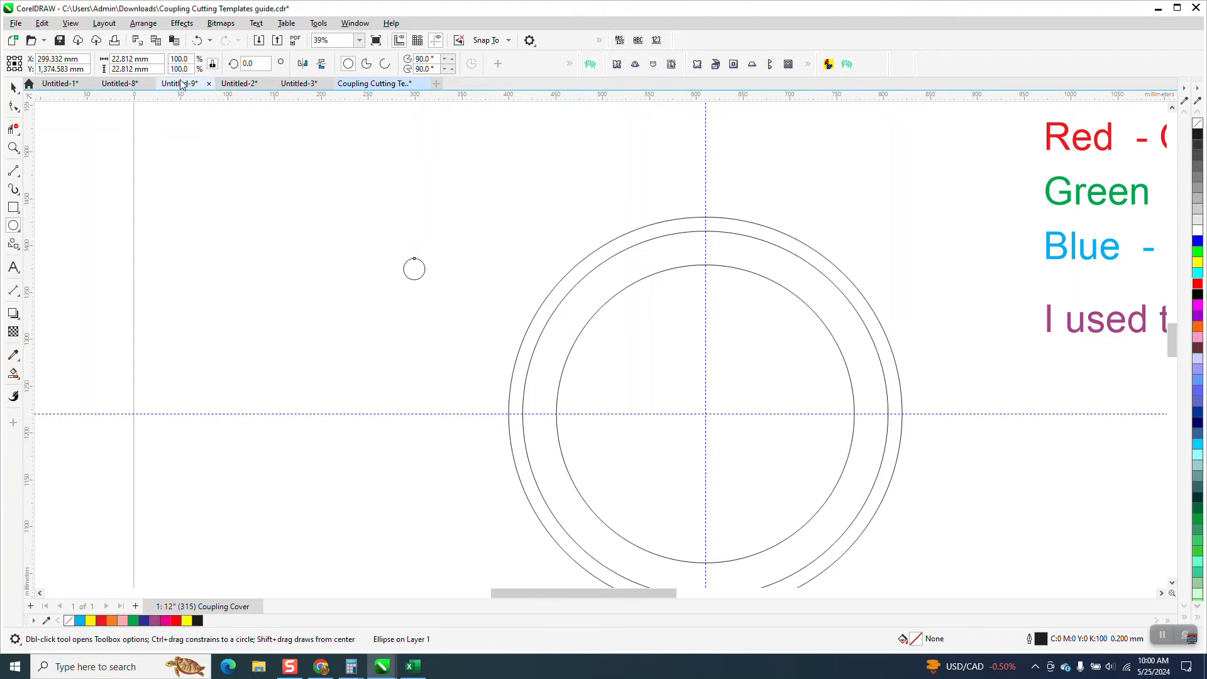
Set the small circle's diameter to 14 mm and centre it on the page
{"action": "left_click", "coordinate": [155, 59]}
{"action": "type", "text": "14"}
{"action": "key", "text": "Return"}
{"action": "key", "text": "p"}
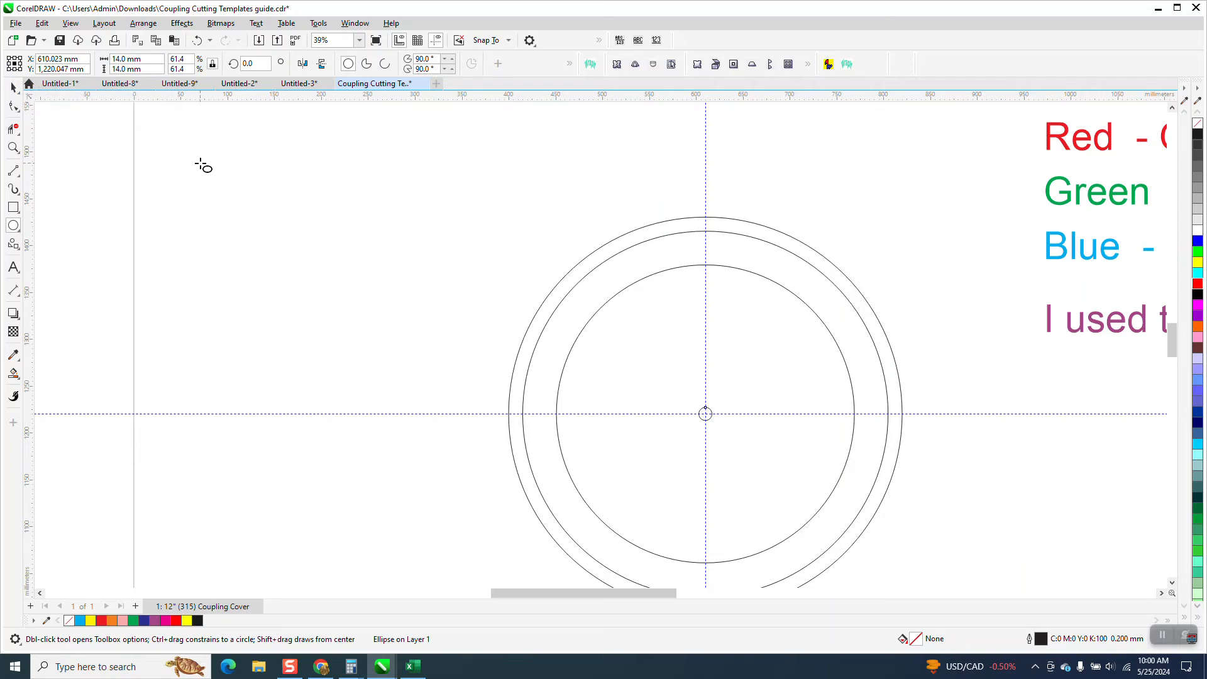
Move the 14 mm hole circle straight up from the page centre onto the uppermost point of the 390 mm pitch circle
{"action": "scroll", "coordinate": [201, 166], "scroll_direction": "down", "scroll_amount": 1}
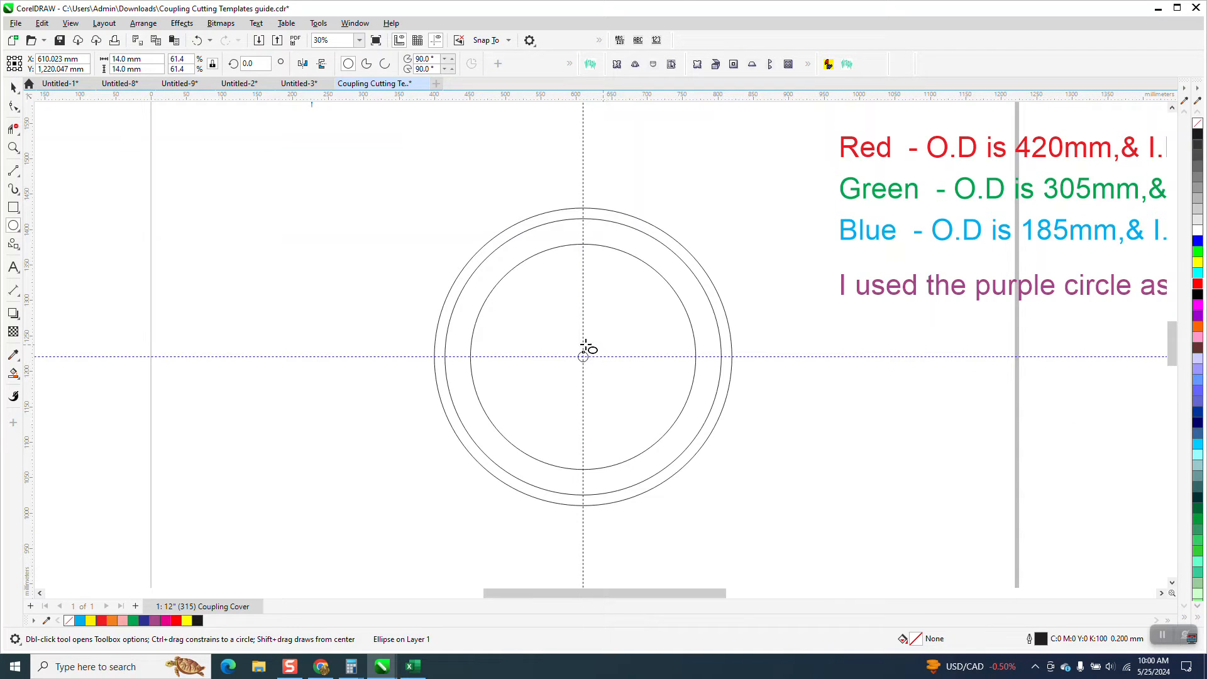
{"action": "left_click", "coordinate": [14, 88]}
{"action": "left_click_drag", "start_coordinate": [455, 193], "coordinate": [746, 477]}
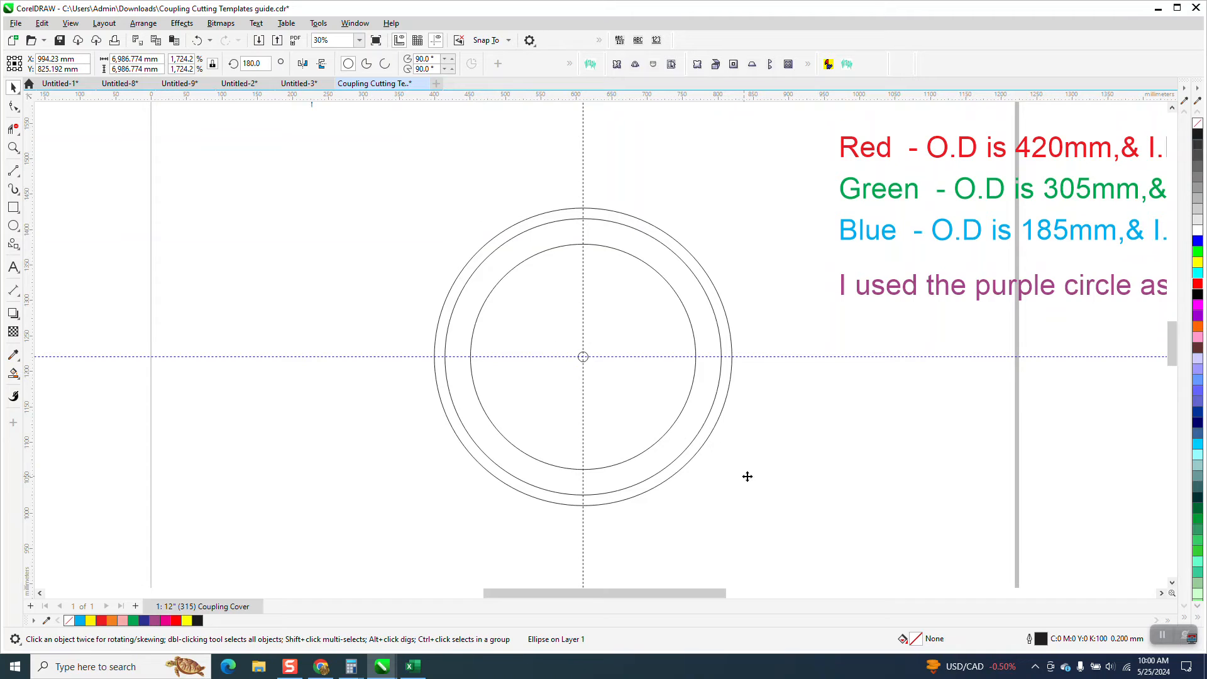
{"action": "left_click", "coordinate": [17, 152]}
{"action": "left_click_drag", "start_coordinate": [485, 205], "coordinate": [727, 489]}
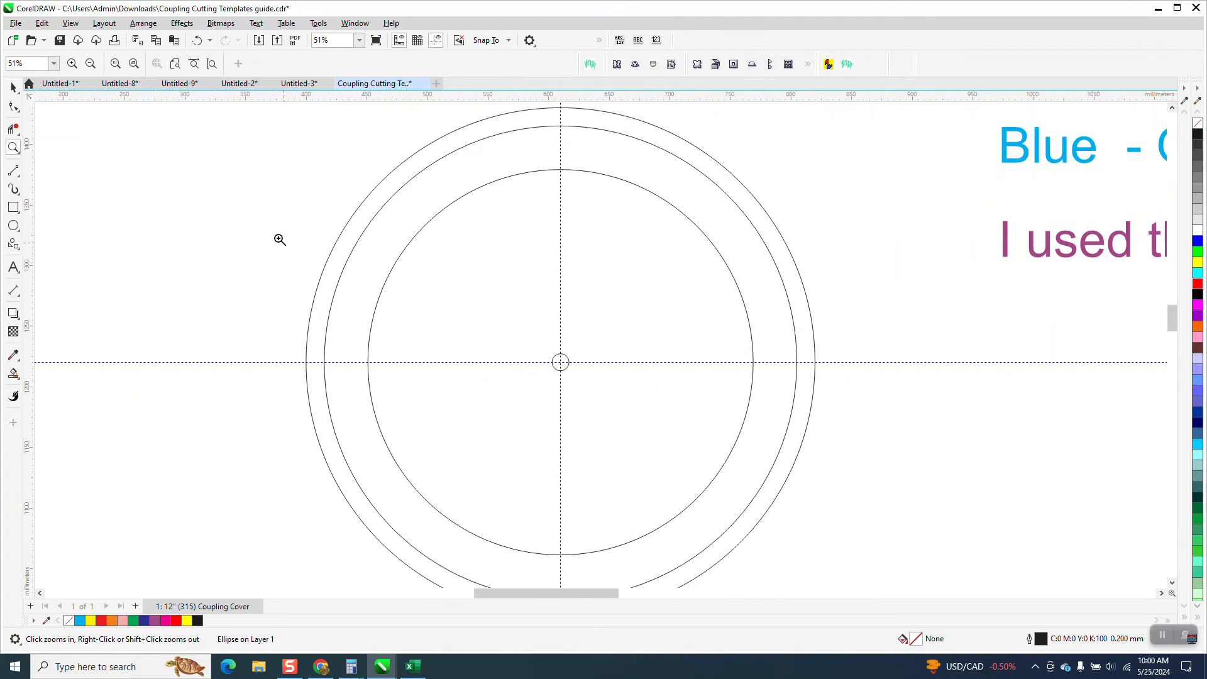
{"action": "key", "text": "space"}
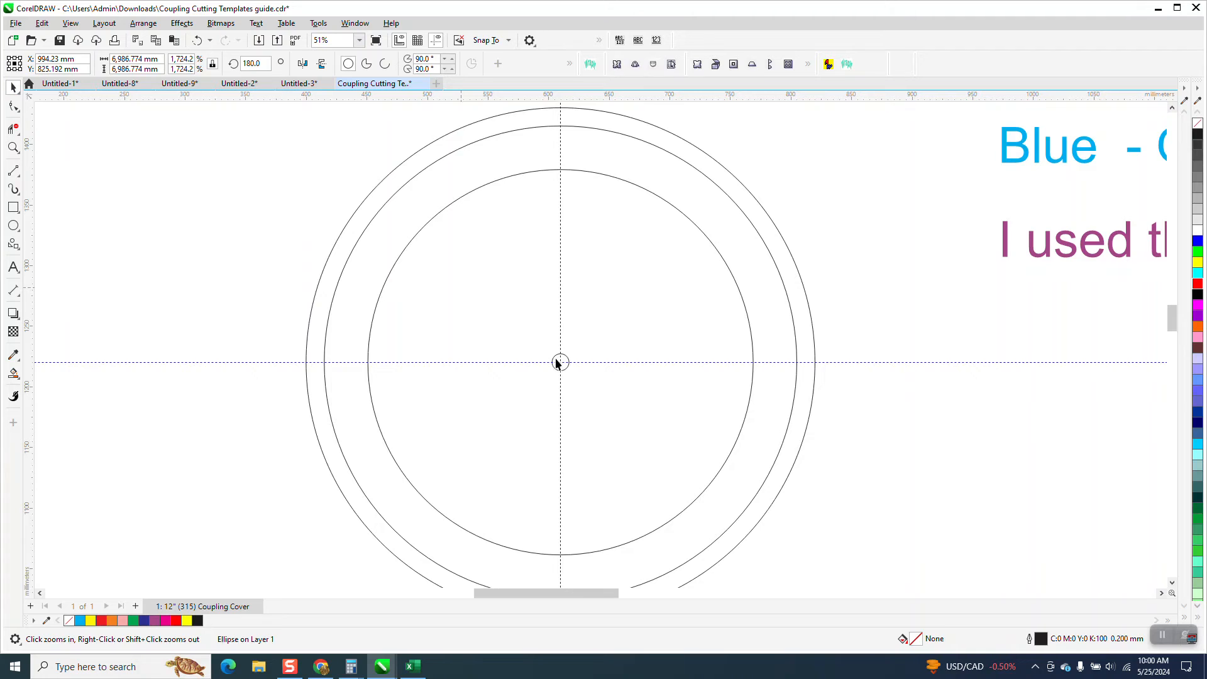
{"action": "left_click", "coordinate": [567, 362]}
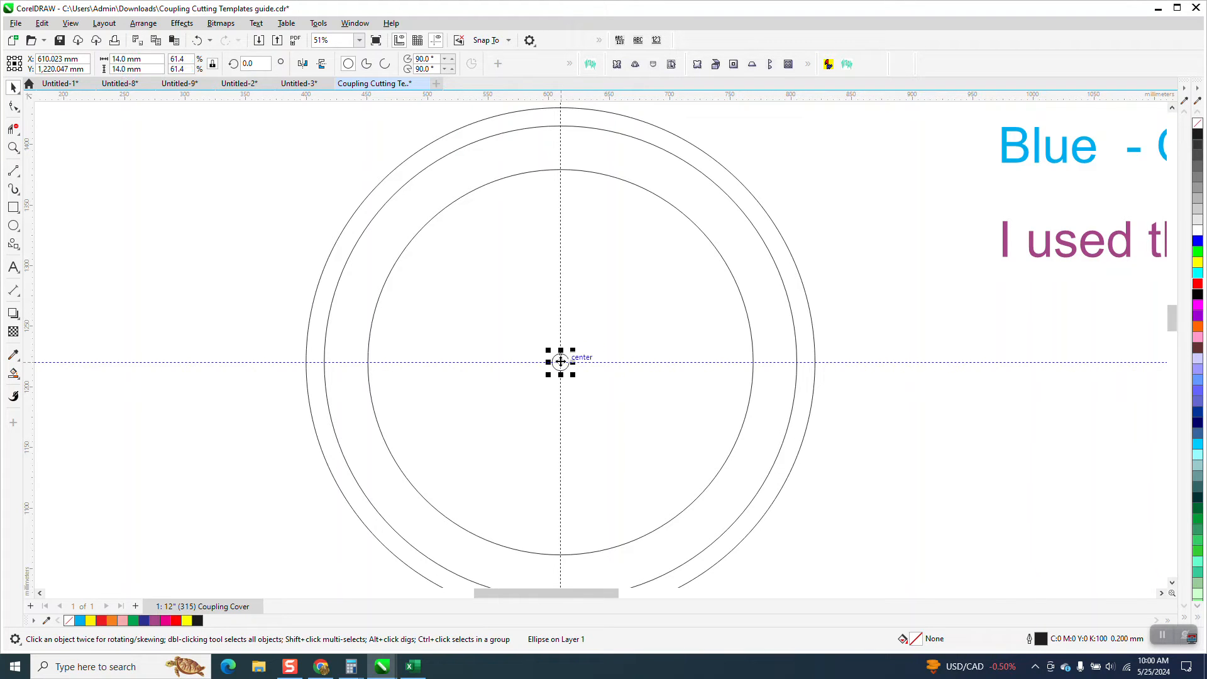
{"action": "left_click_drag", "start_coordinate": [561, 362], "coordinate": [561, 132]}
Relocate the 14 mm hole circle's rotation centre to the common centre of the concentric circles
{"action": "scroll", "coordinate": [522, 261], "scroll_direction": "down", "scroll_amount": 4}
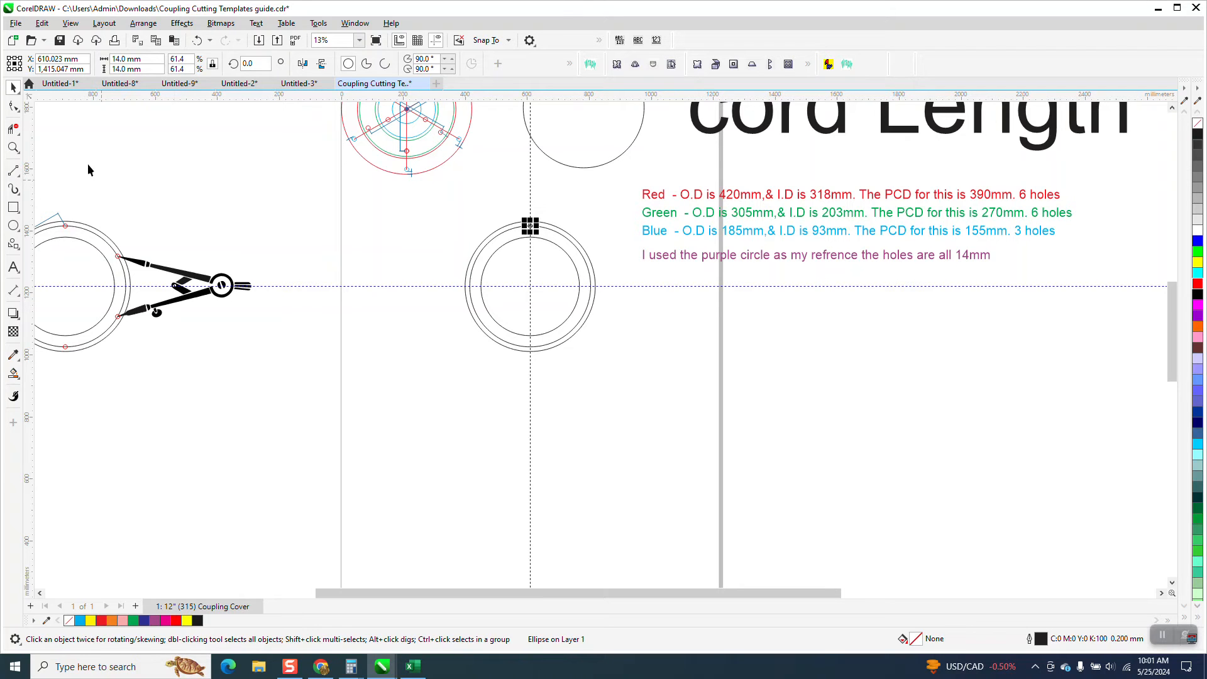
{"action": "left_click", "coordinate": [13, 148]}
{"action": "left_click_drag", "start_coordinate": [447, 189], "coordinate": [760, 412]}
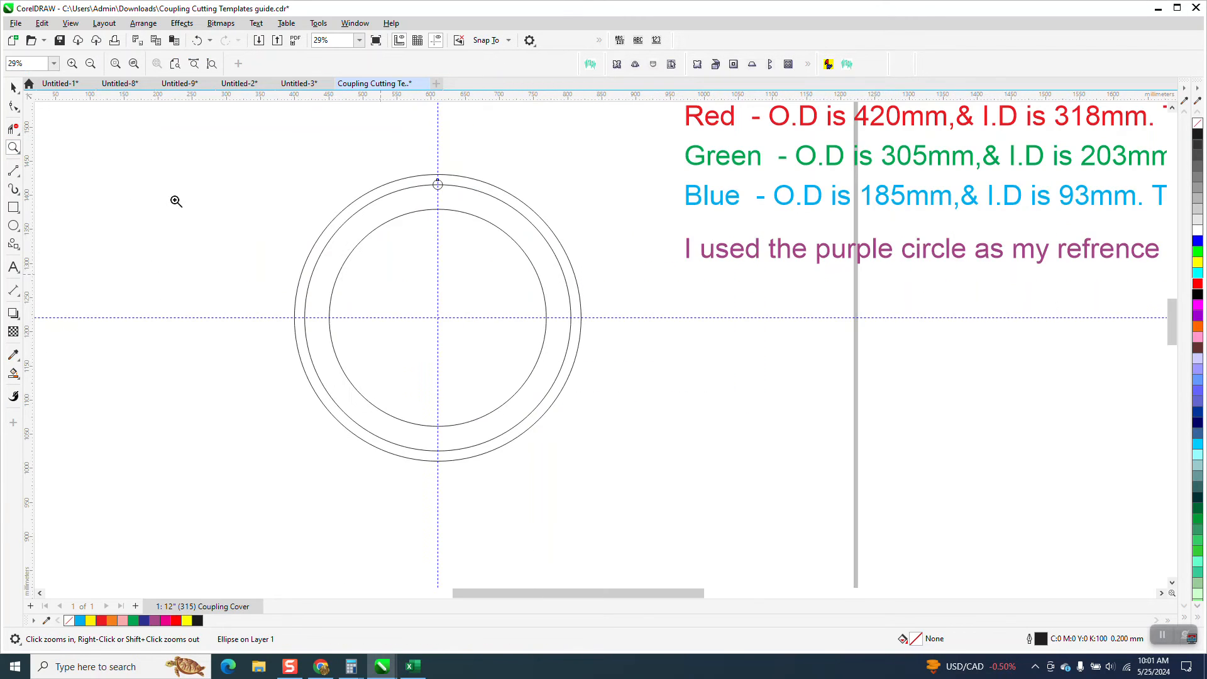
{"action": "key", "text": "space"}
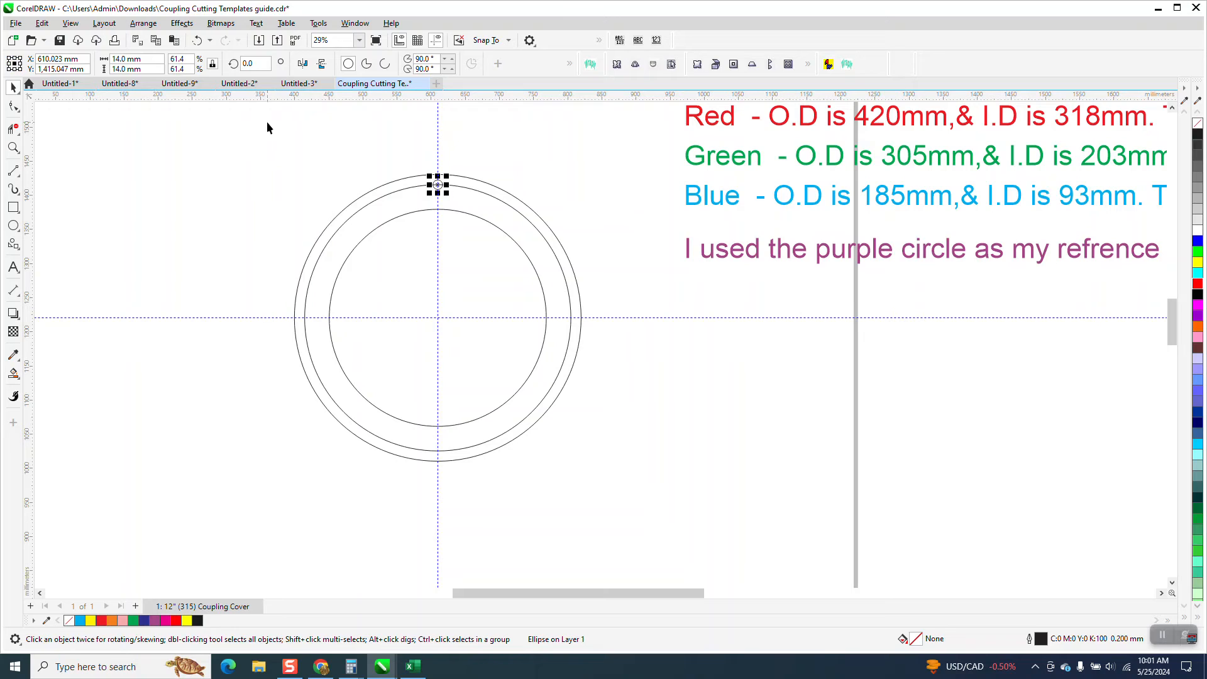
{"action": "left_click", "coordinate": [438, 187]}
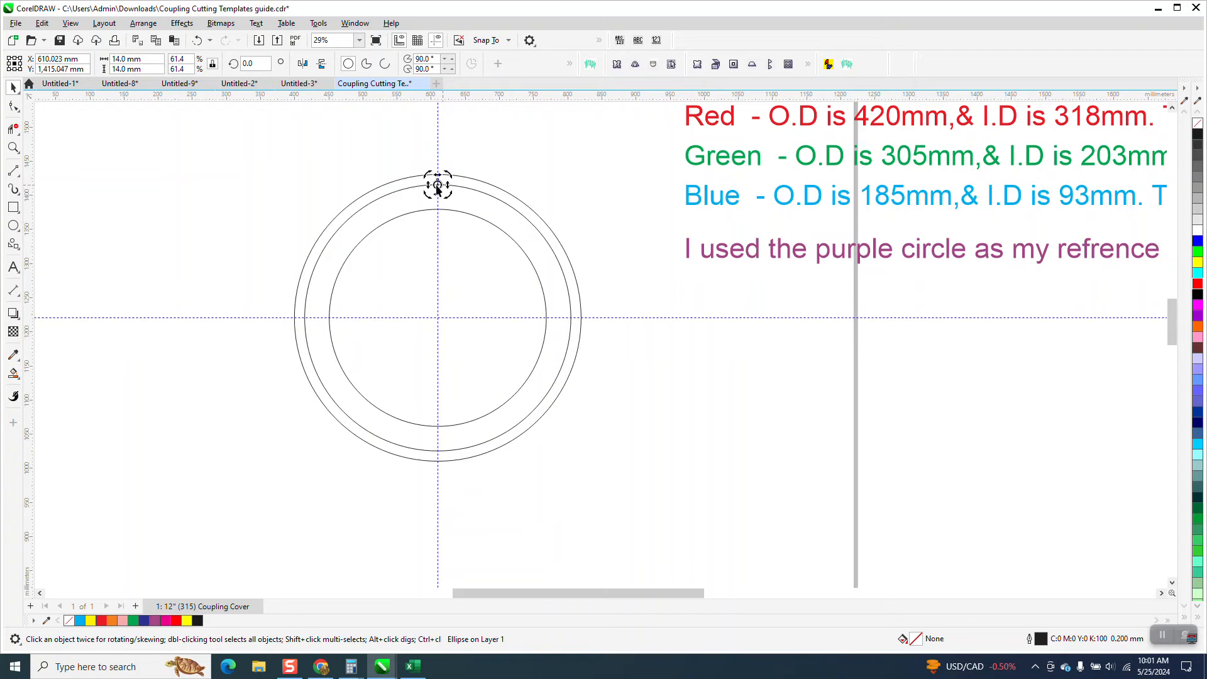
{"action": "left_click_drag", "start_coordinate": [433, 239], "coordinate": [438, 317]}
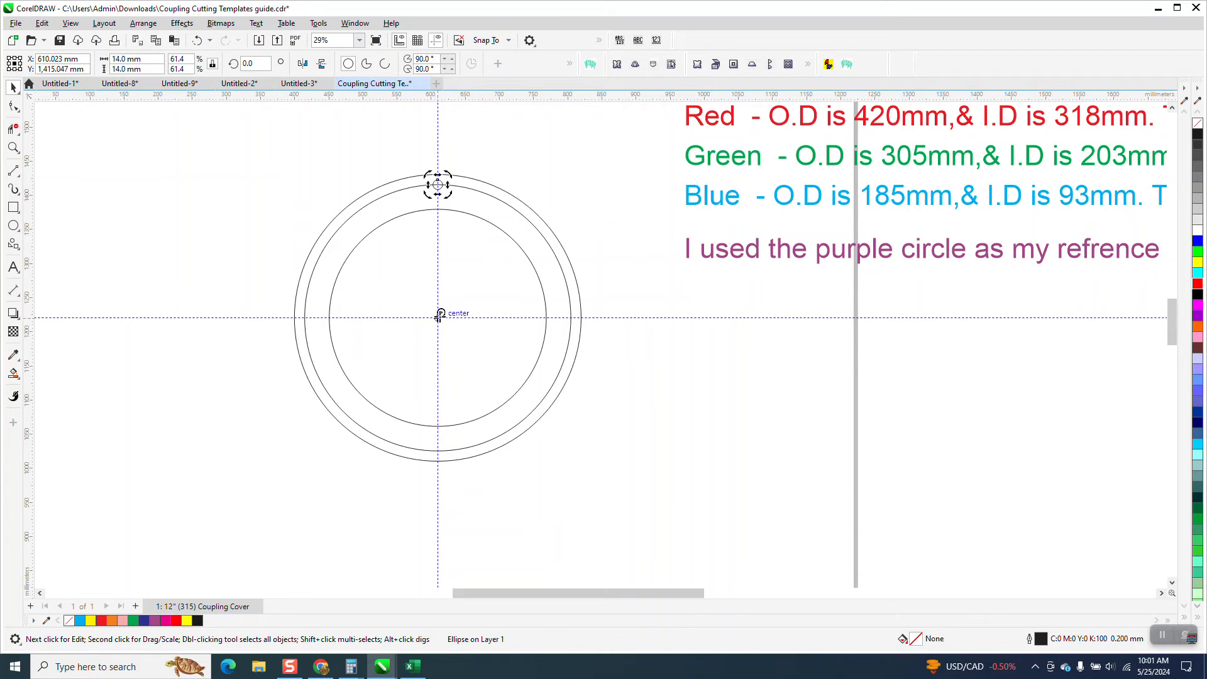
{"action": "left_click", "coordinate": [449, 155]}
{"action": "left_click", "coordinate": [441, 187]}
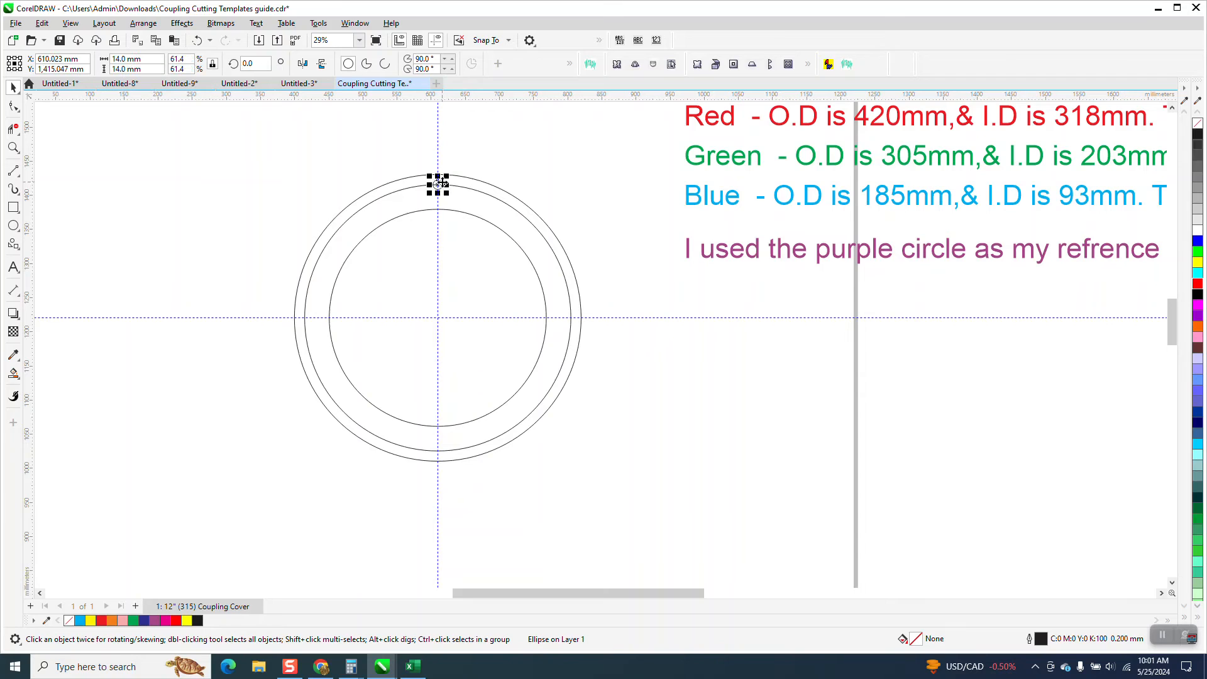
{"action": "left_click", "coordinate": [436, 184]}
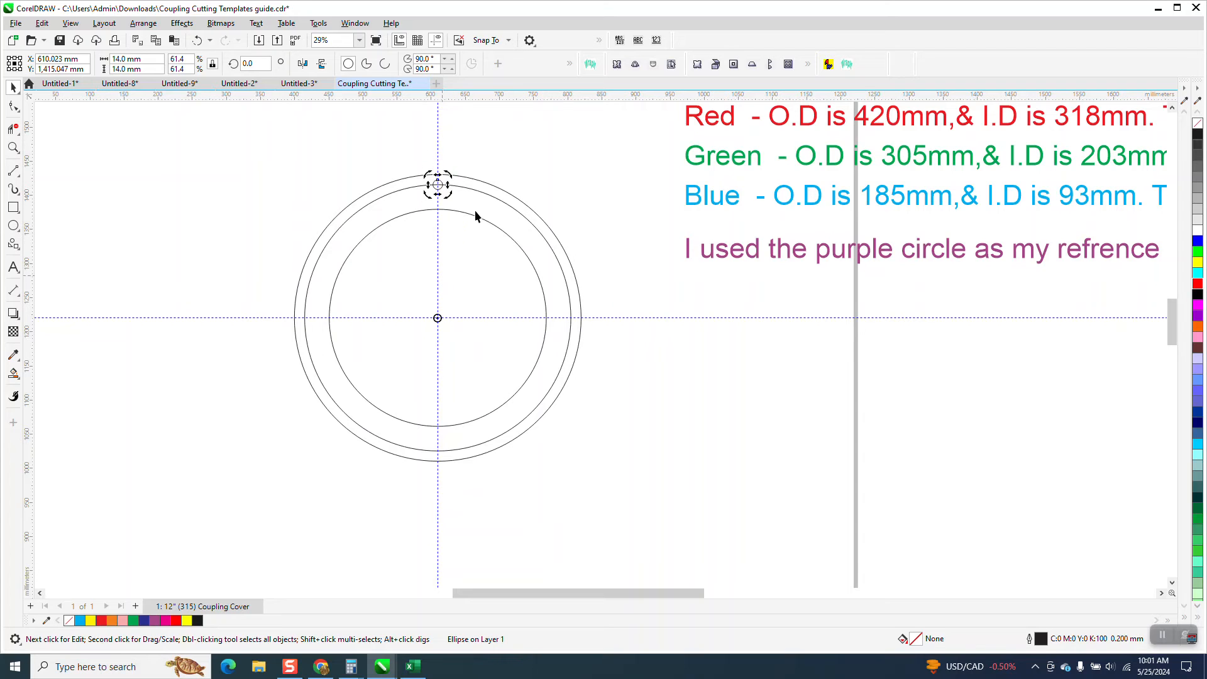
Rotate the 14 mm hole circle about the common centre by 60 degrees with 5 copies
{"action": "left_click", "coordinate": [355, 23]}
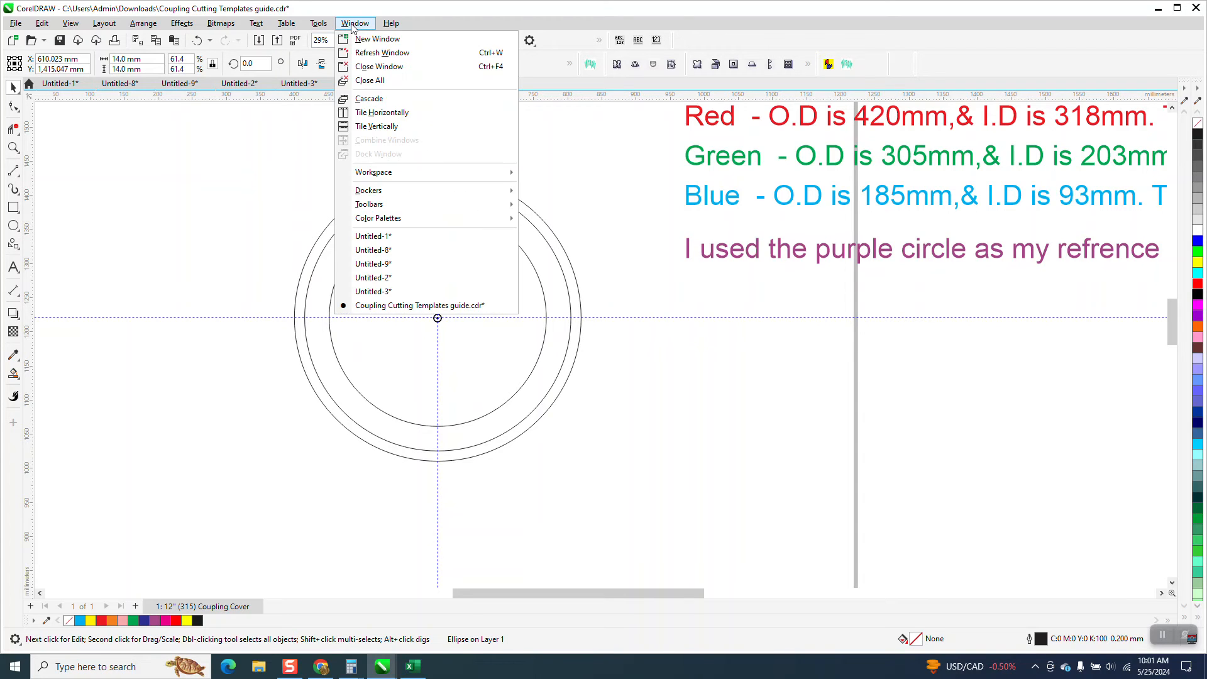
{"action": "mouse_move", "coordinate": [387, 191]}
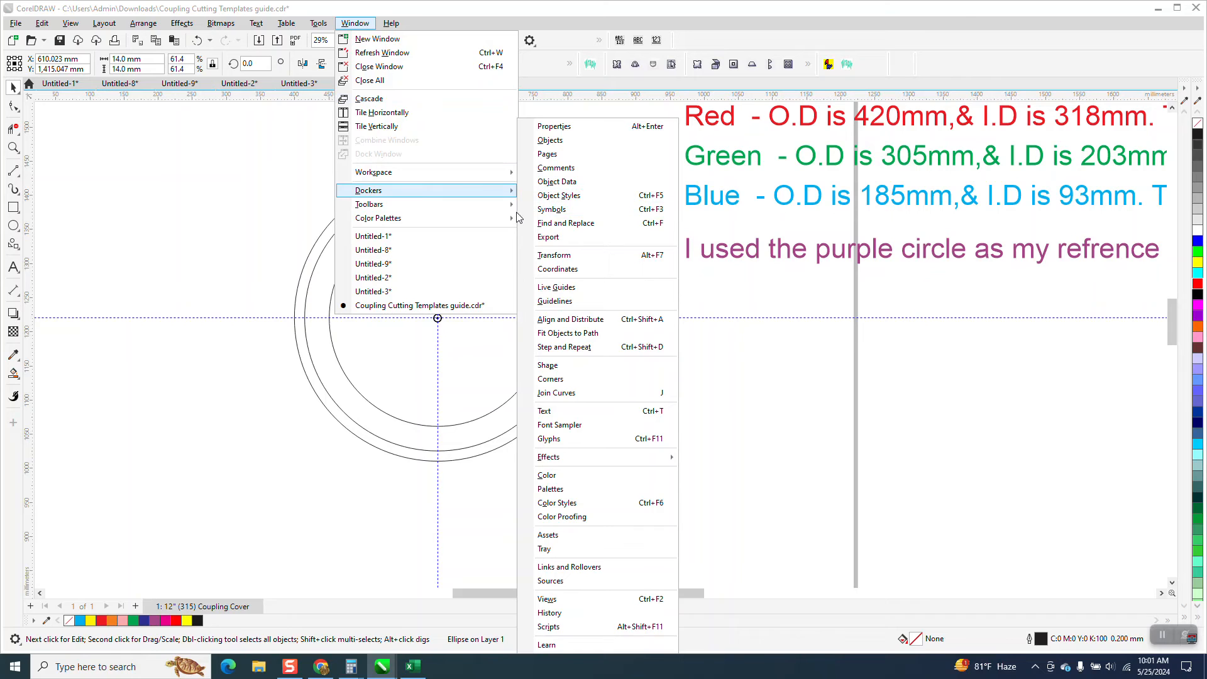
{"action": "left_click", "coordinate": [554, 254]}
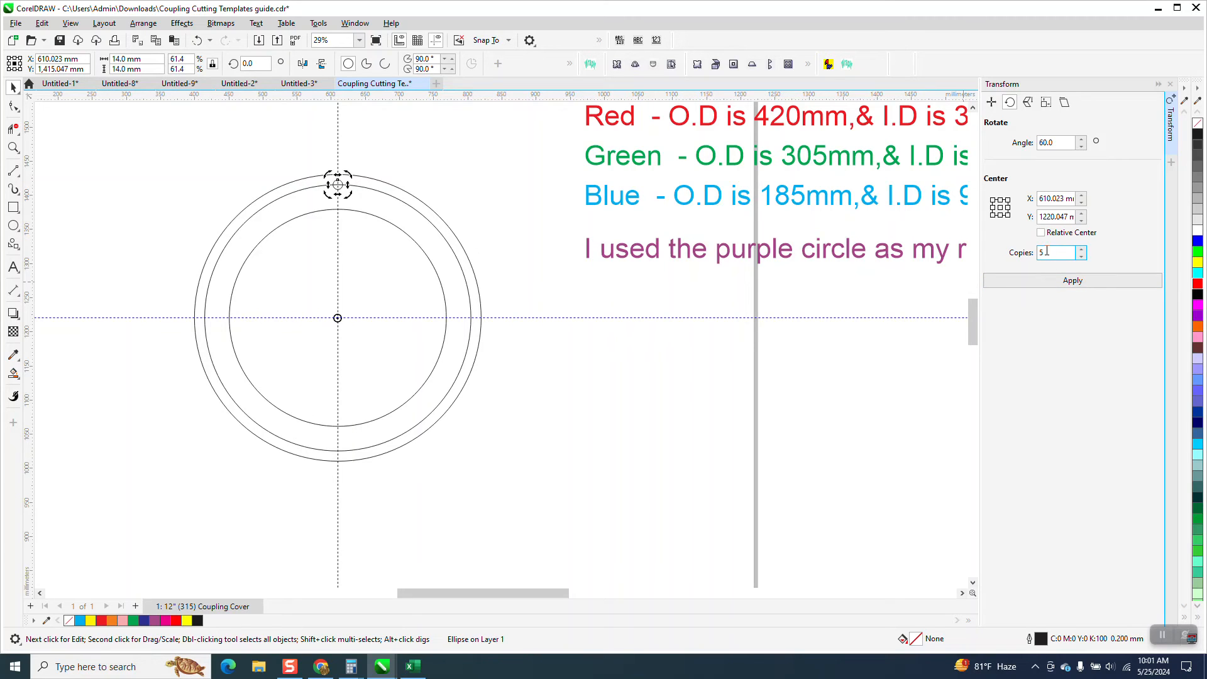
{"action": "left_click", "coordinate": [1066, 284]}
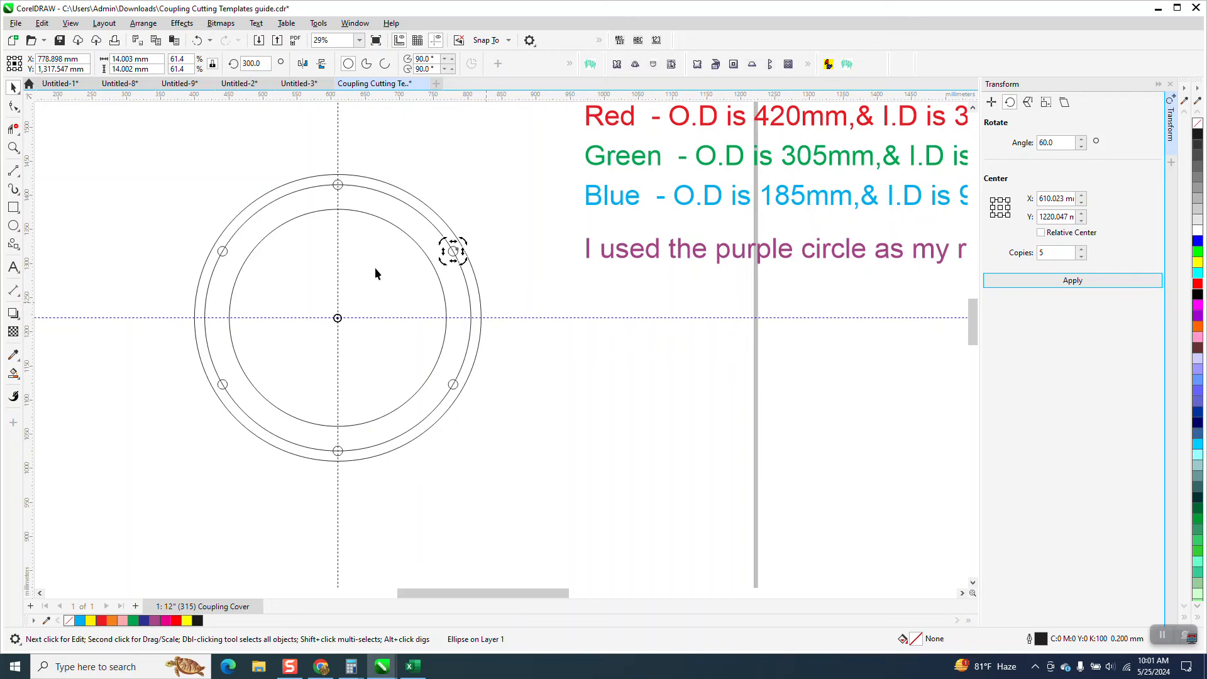
Hide the guidelines and dimension the chord between the centres of the uppermost hole and its neighbour on the right
{"action": "left_click", "coordinate": [13, 147]}
{"action": "left_click_drag", "start_coordinate": [328, 173], "coordinate": [528, 297]}
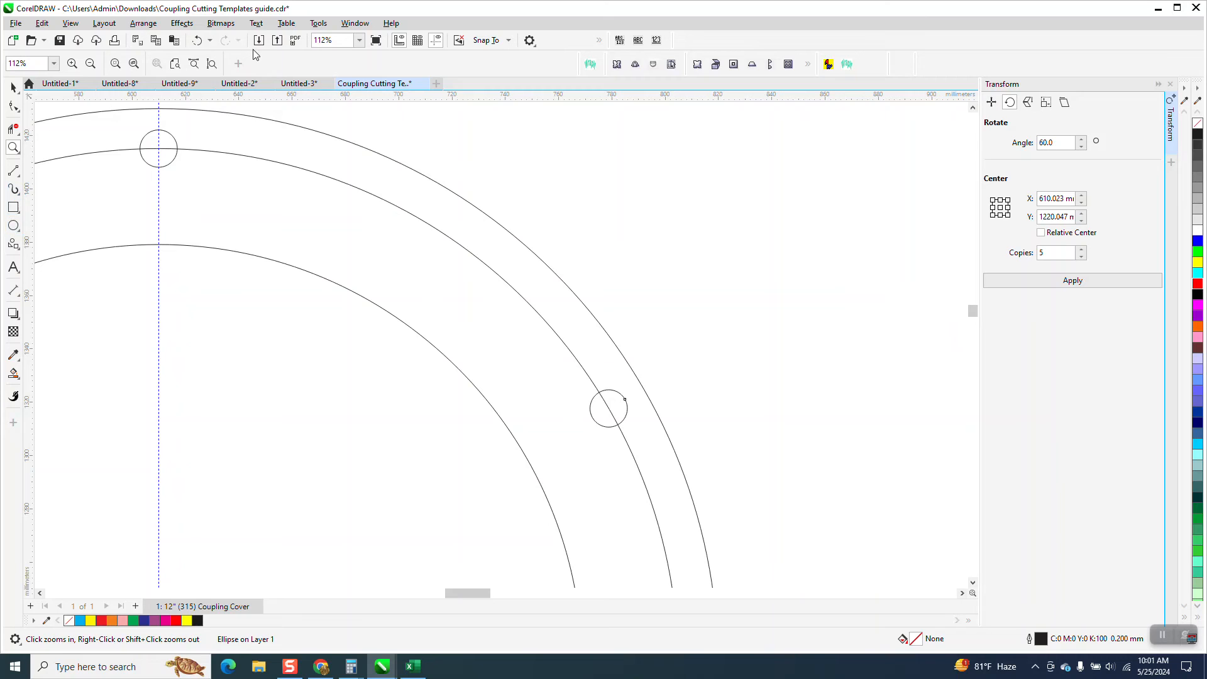
{"action": "left_click", "coordinate": [430, 40]}
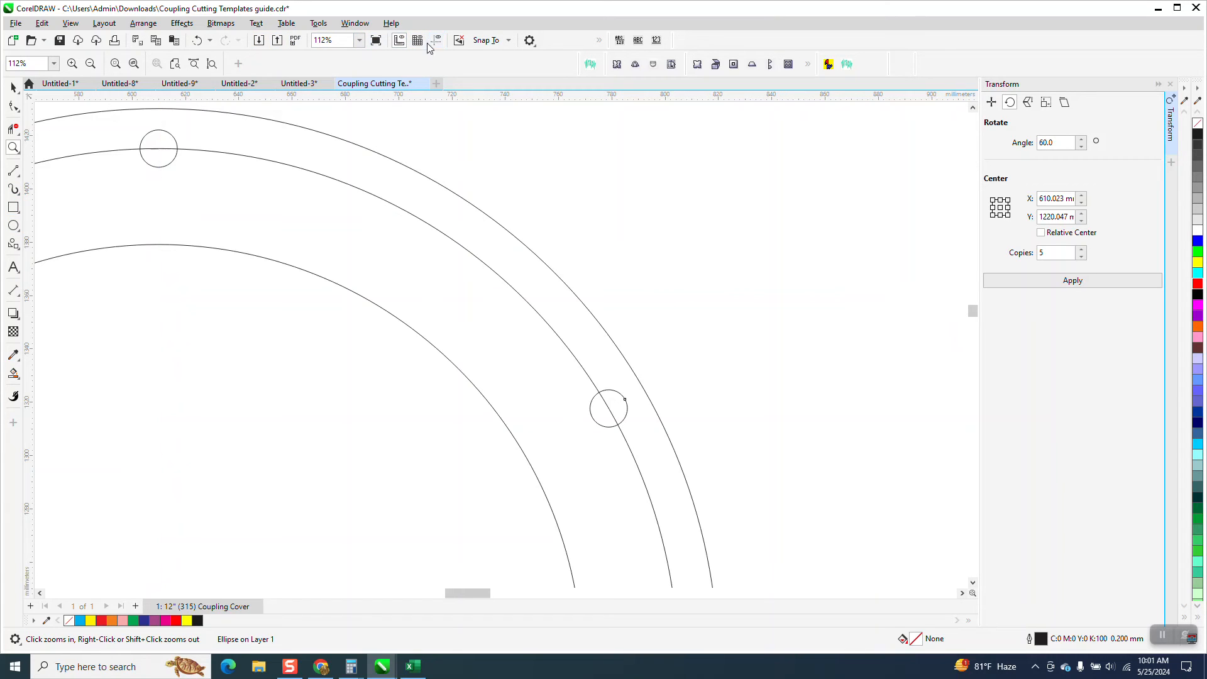
{"action": "left_click", "coordinate": [17, 292]}
{"action": "left_click", "coordinate": [36, 302]}
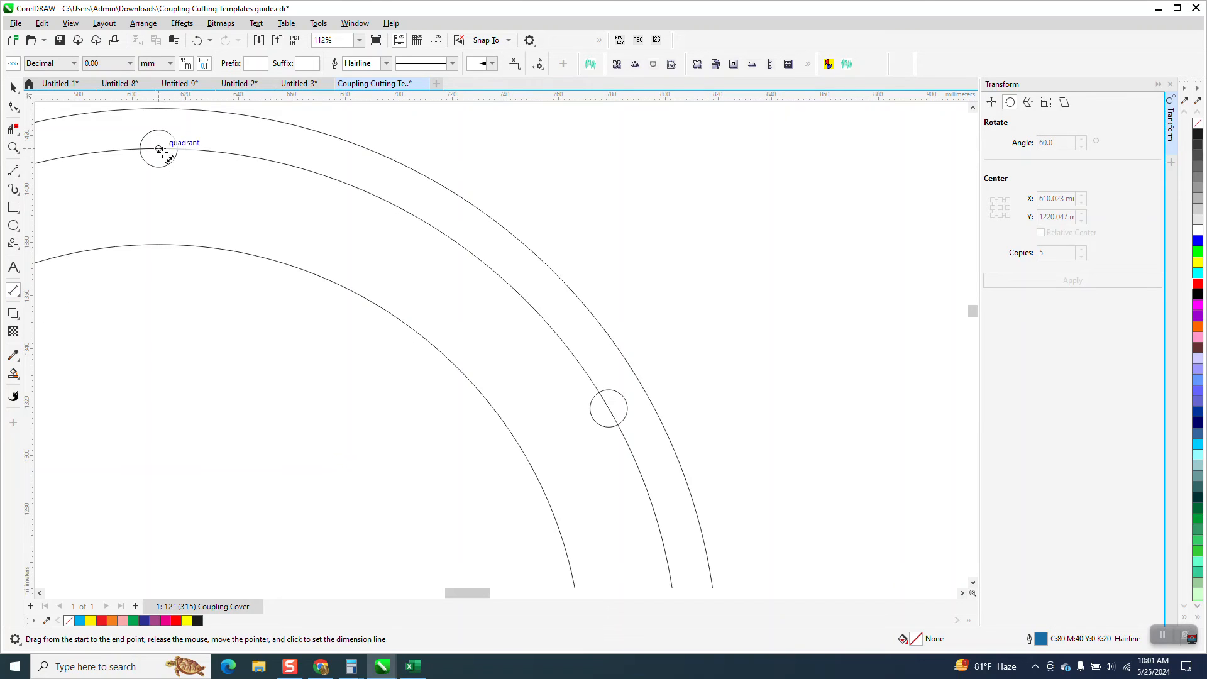
{"action": "left_click_drag", "start_coordinate": [159, 148], "coordinate": [607, 410]}
{"action": "left_click", "coordinate": [607, 410]}
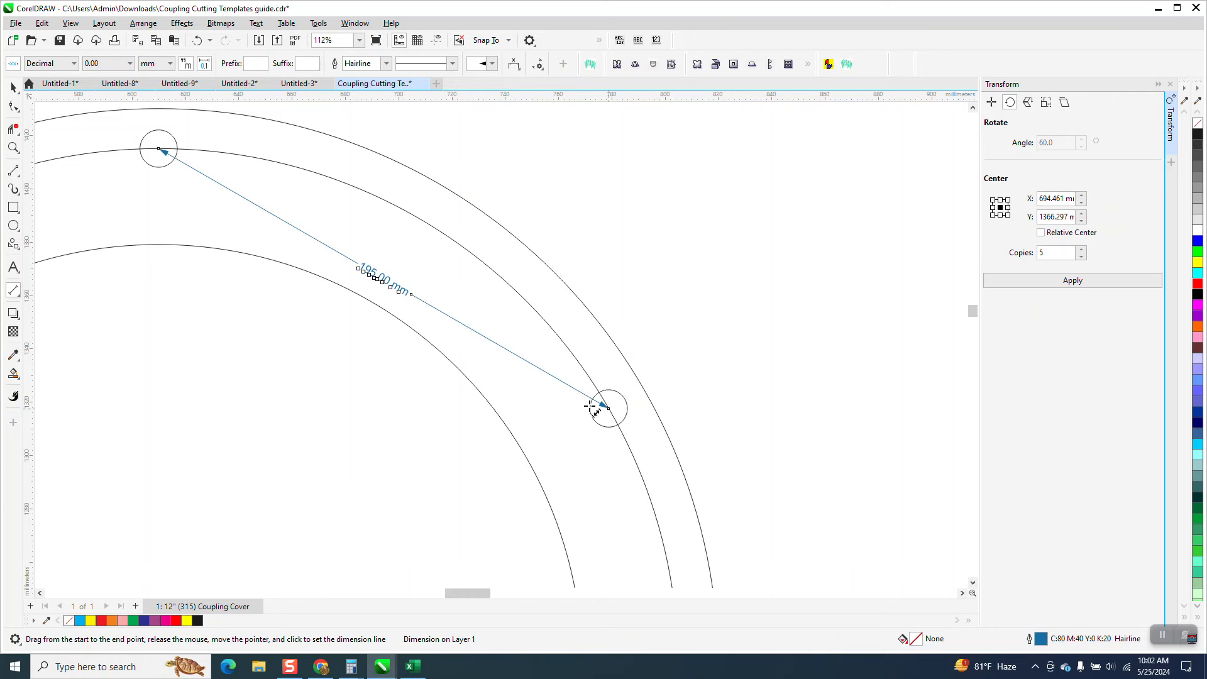
Dimension the chord between the centres of the two left-hand holes, placing the dimension line outside the 420 mm circle
{"action": "left_click", "coordinate": [13, 147]}
{"action": "left_click_drag", "start_coordinate": [345, 253], "coordinate": [432, 321]}
{"action": "scroll", "coordinate": [448, 320], "scroll_direction": "down", "scroll_amount": 4}
{"action": "scroll", "coordinate": [519, 313], "scroll_direction": "down", "scroll_amount": 6}
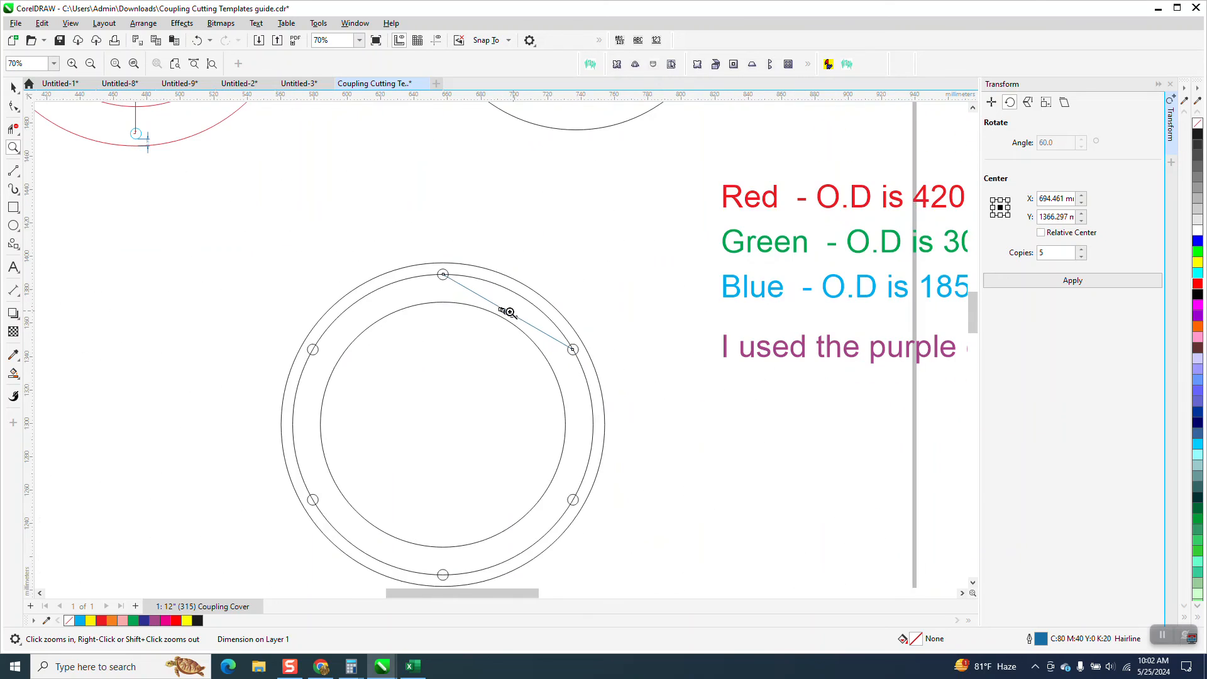
{"action": "left_click_drag", "start_coordinate": [372, 318], "coordinate": [546, 503]}
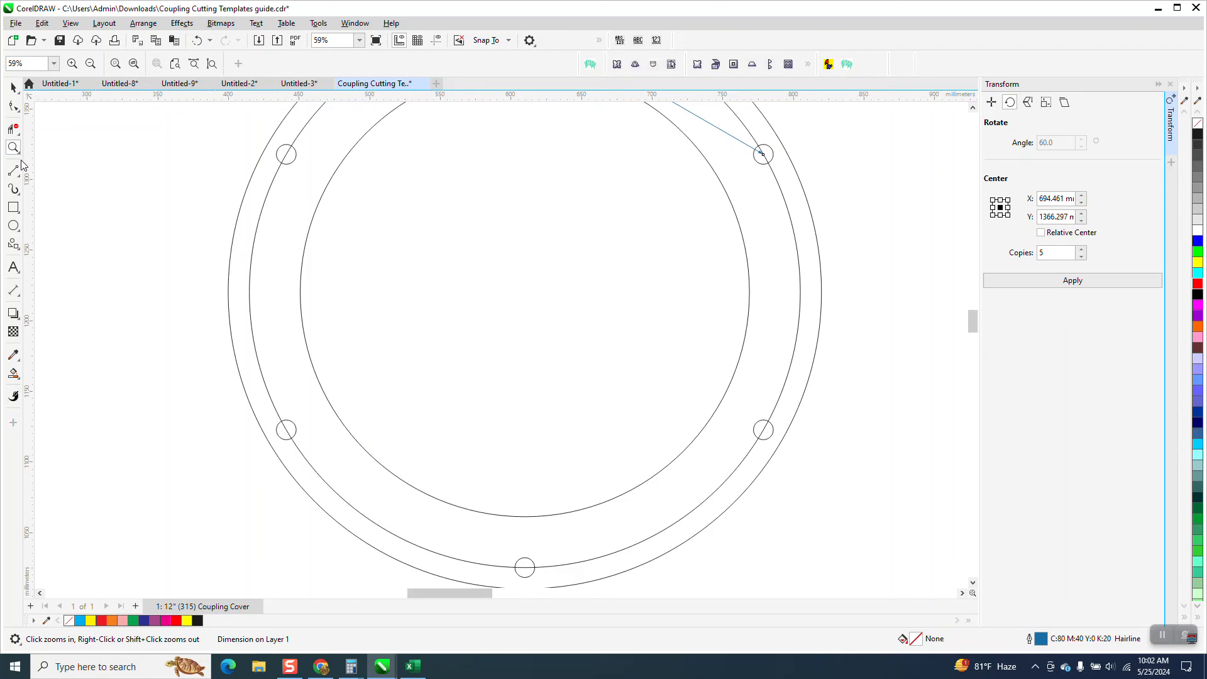
{"action": "left_click", "coordinate": [22, 302]}
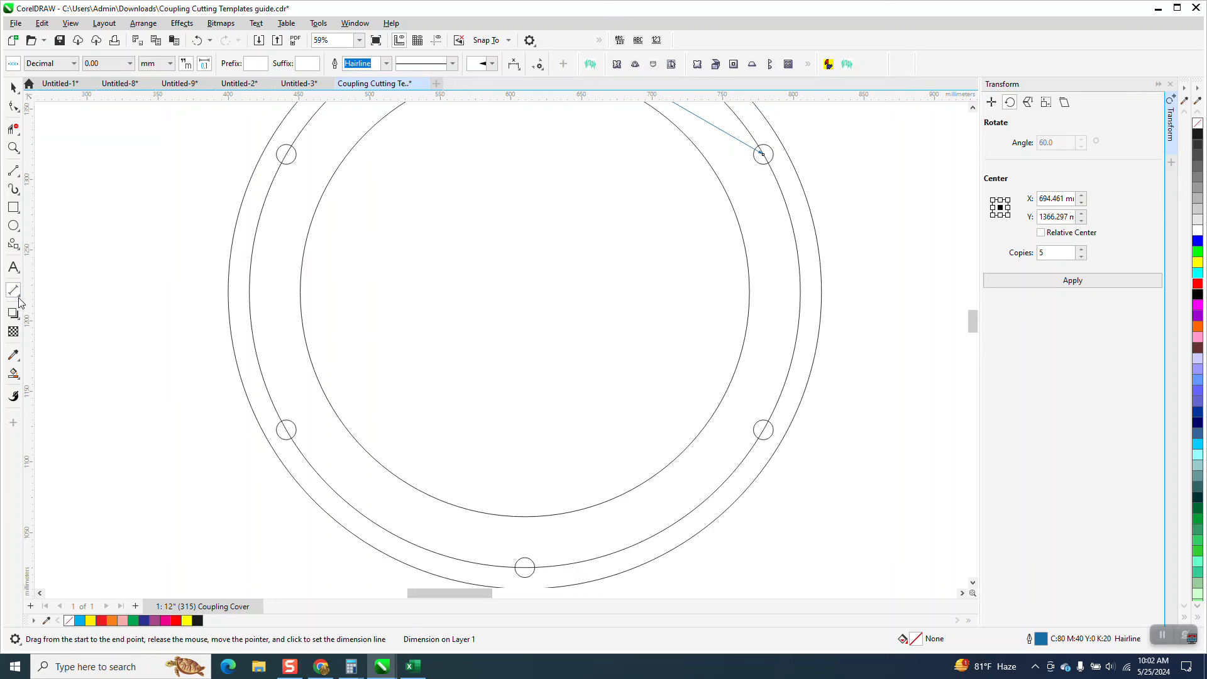
{"action": "left_click", "coordinate": [44, 293]}
{"action": "left_click_drag", "start_coordinate": [286, 154], "coordinate": [286, 430]}
{"action": "left_click", "coordinate": [198, 409]}
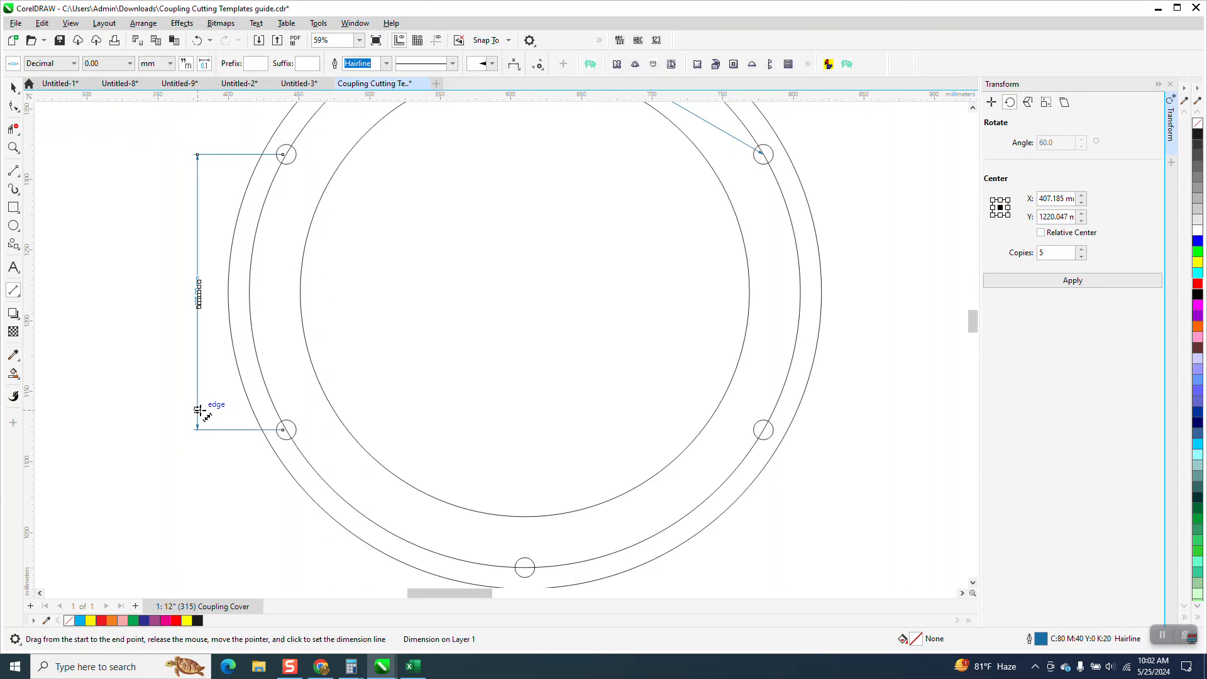
Examine the dimension between the two left-hand holes up close and review the whole six-hole template
{"action": "left_click", "coordinate": [15, 150]}
{"action": "left_click_drag", "start_coordinate": [191, 274], "coordinate": [218, 327]}
{"action": "right_click", "coordinate": [214, 321]}
{"action": "scroll", "coordinate": [202, 322], "scroll_direction": "down", "scroll_amount": 5}
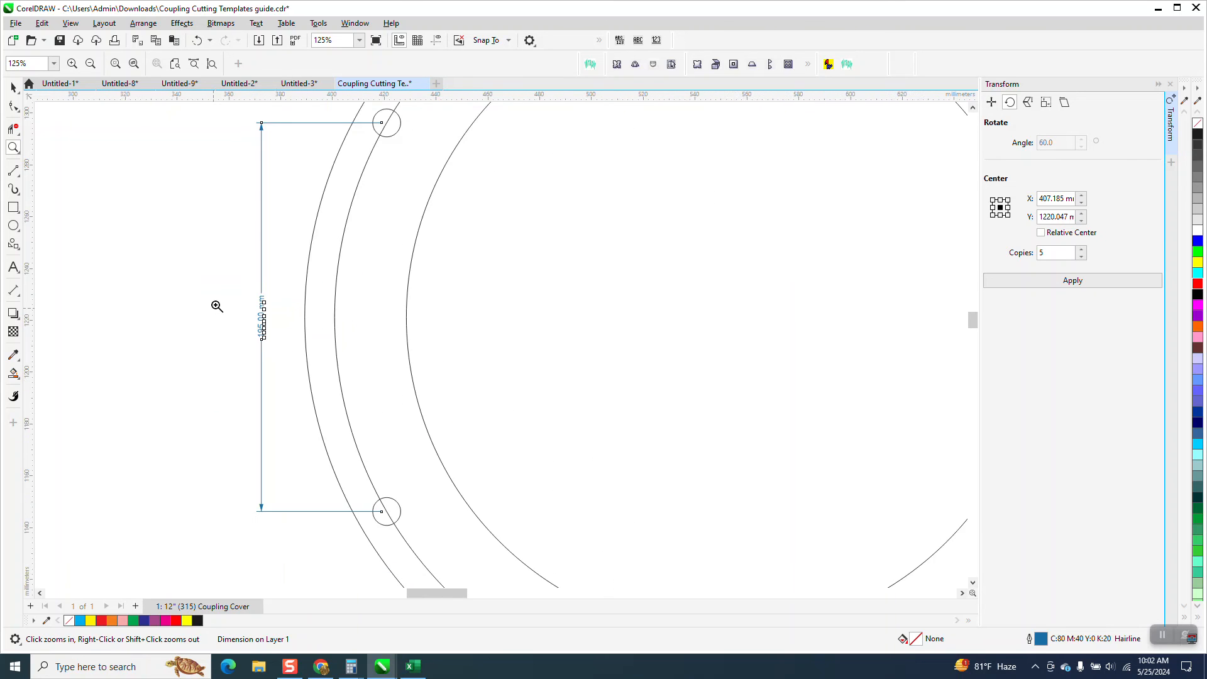
{"action": "scroll", "coordinate": [224, 299], "scroll_direction": "down", "scroll_amount": 3}
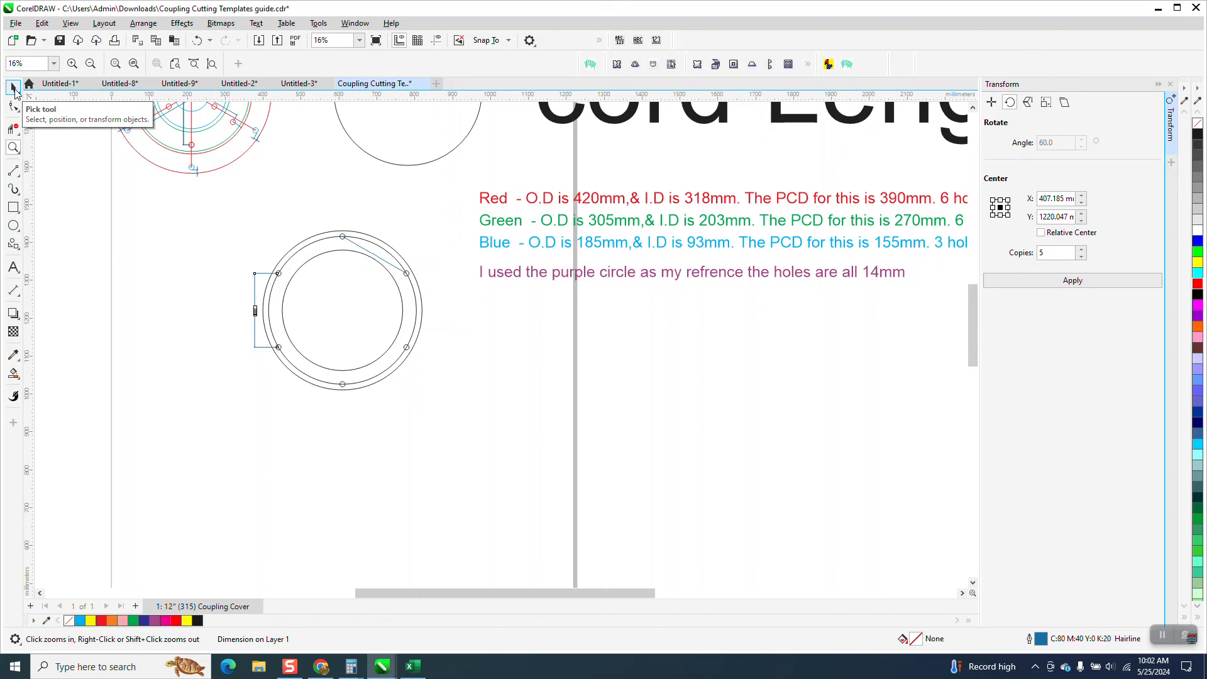
{"action": "left_click_drag", "start_coordinate": [238, 211], "coordinate": [454, 411]}
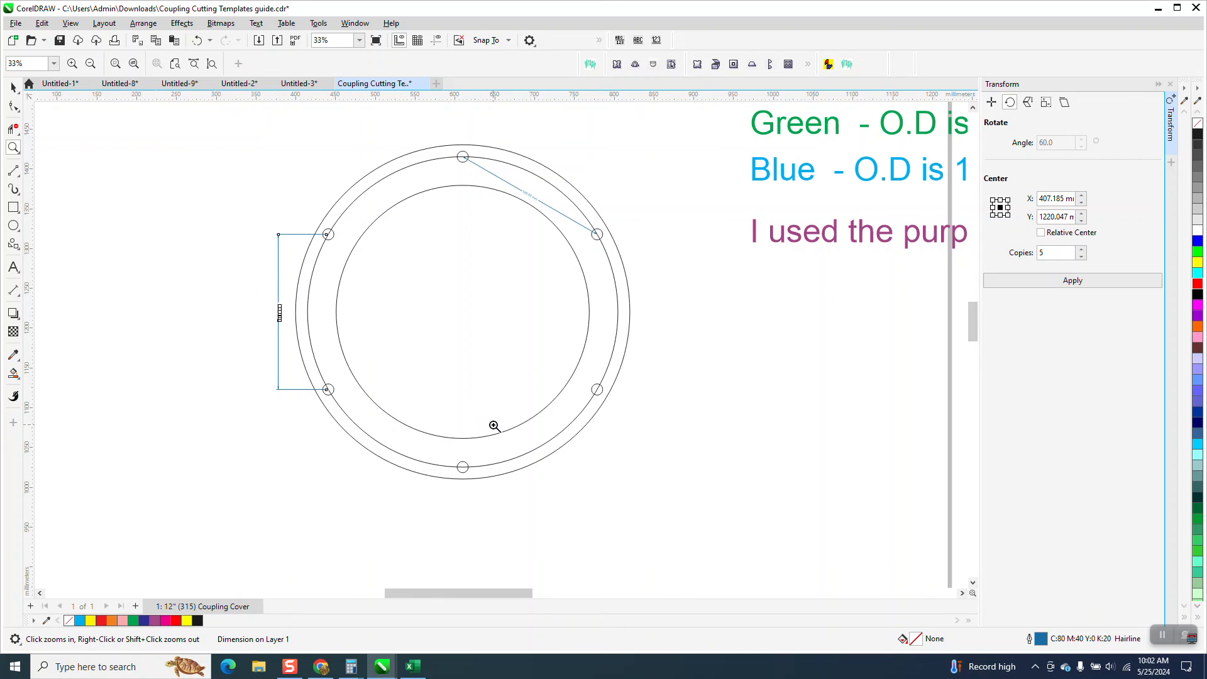